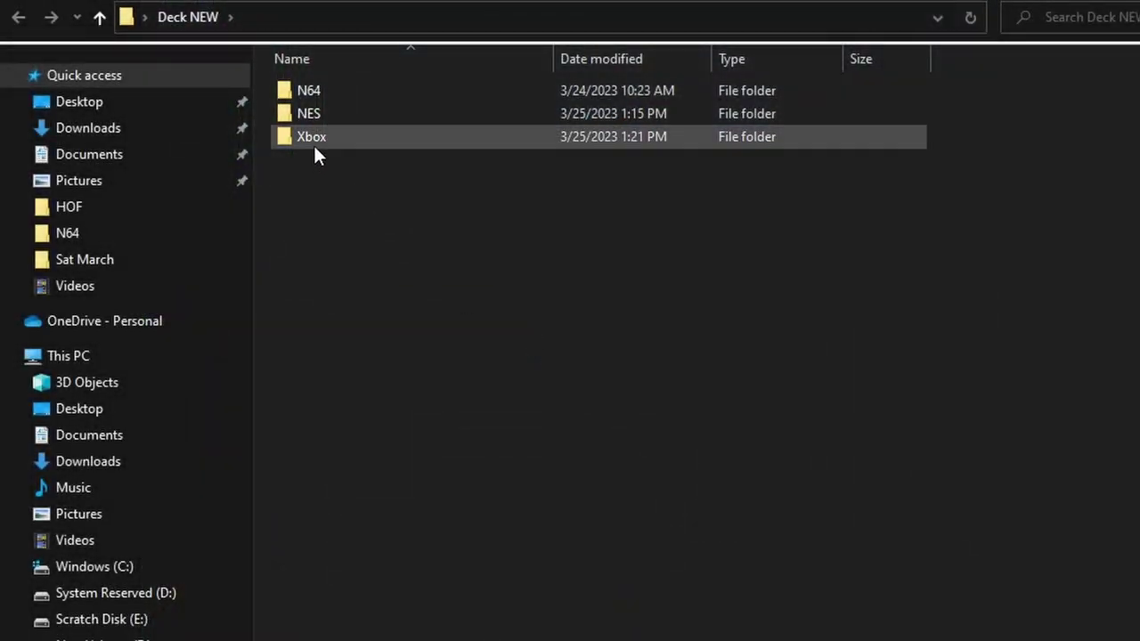
# Open the Core Files folder inside the Xbox folder of Deck NEW
pyautogui.doubleClick(313, 144)
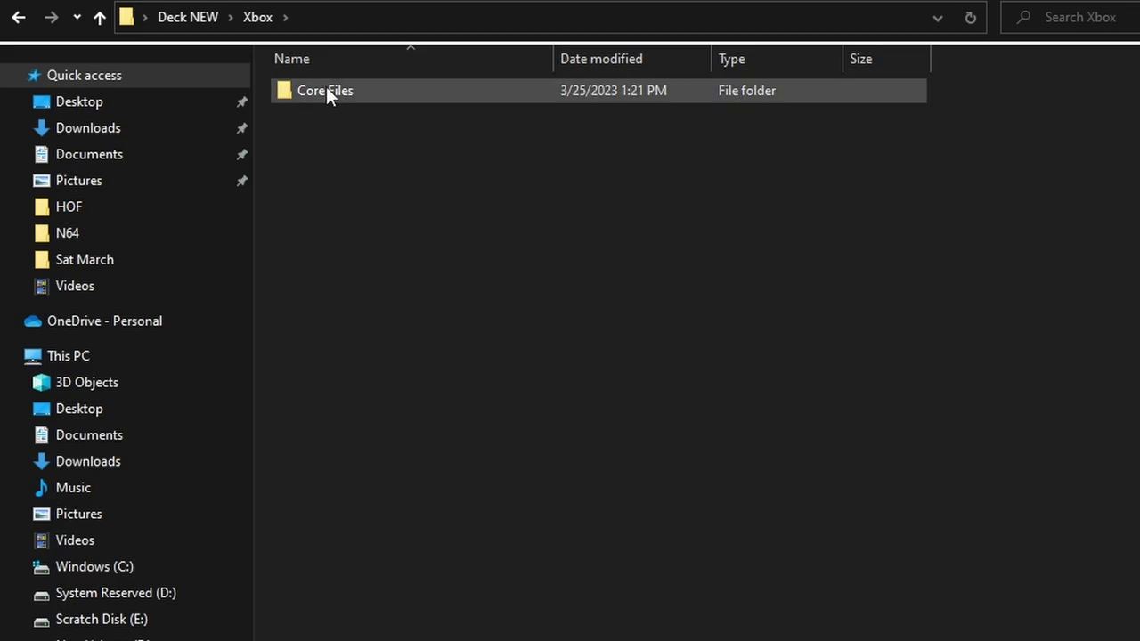
pyautogui.doubleClick(326, 86)
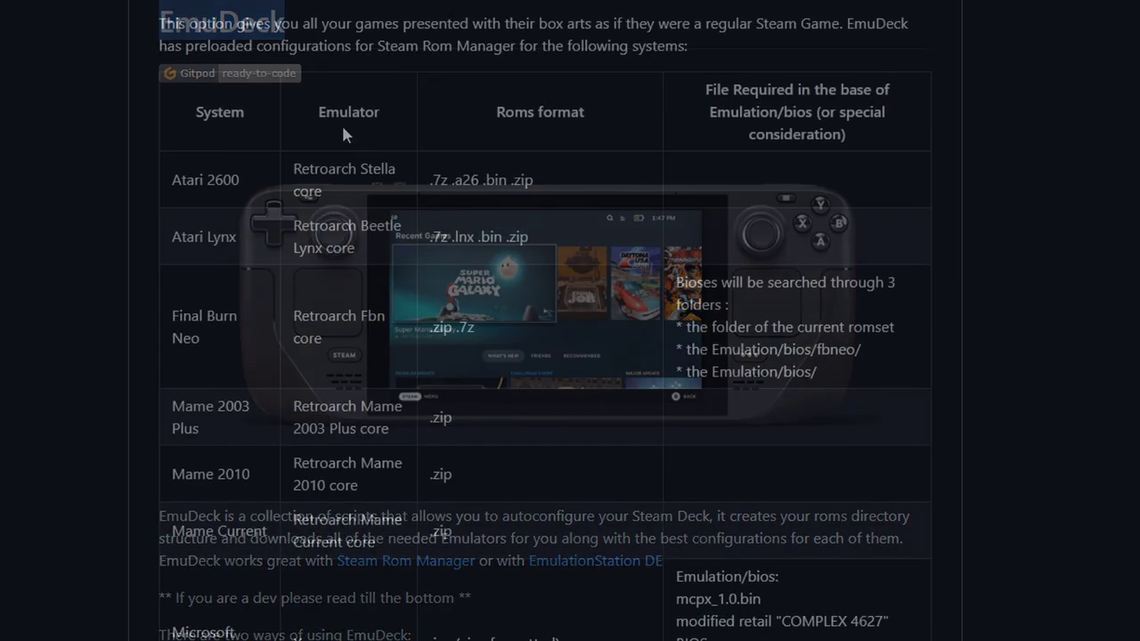
# Examine the Microsoft Xbox row of the EmuDeck systems table for its ROM format, BIOS files and hard disk image location
pyautogui.moveTo(187, 108); pyautogui.dragTo(878, 133)
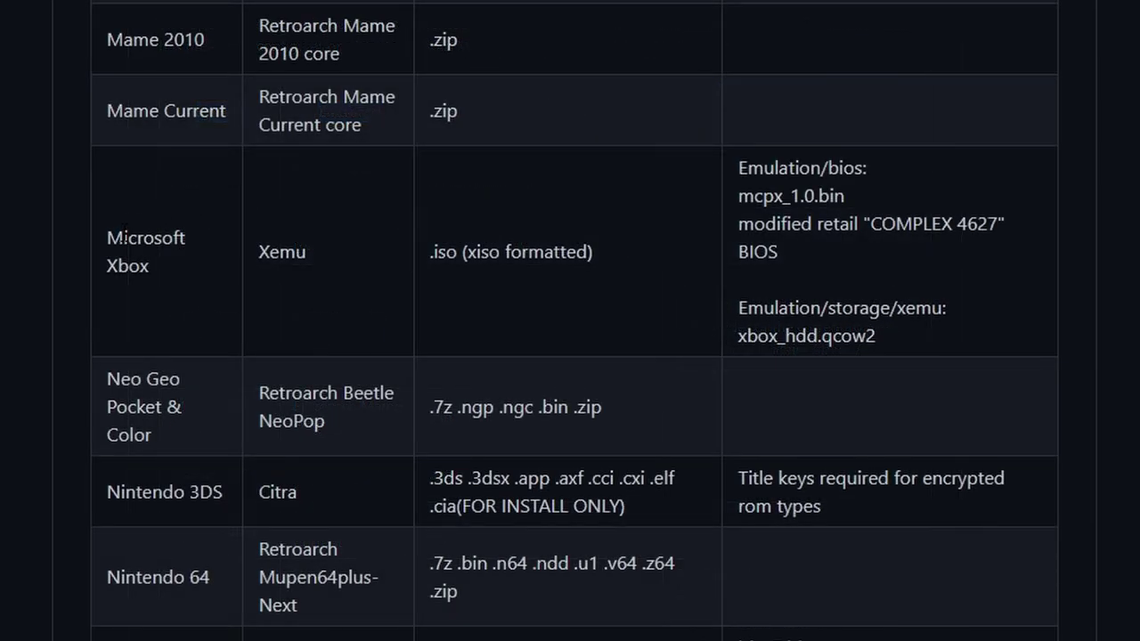
pyautogui.moveTo(105, 239); pyautogui.dragTo(976, 327)
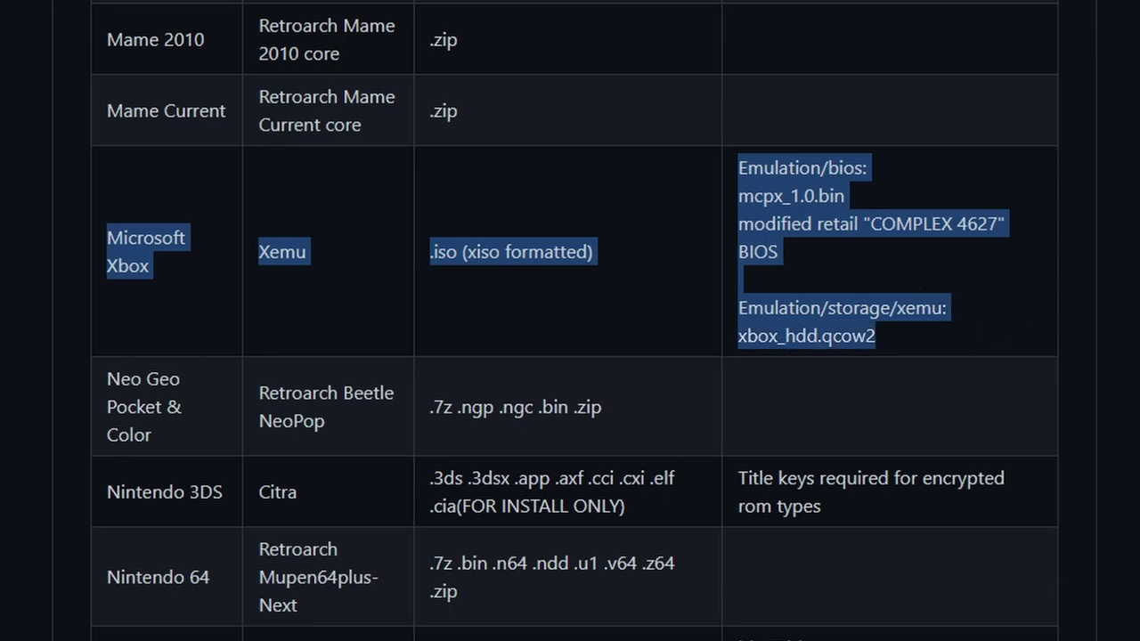
pyautogui.moveTo(466, 251); pyautogui.dragTo(592, 253)
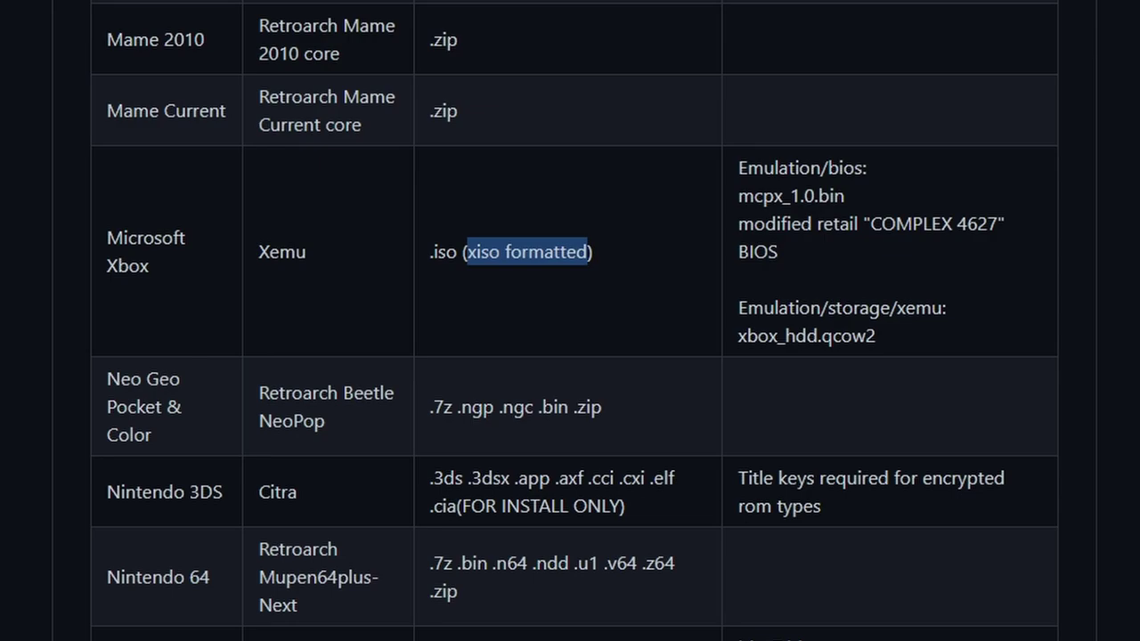
pyautogui.moveTo(740, 196); pyautogui.dragTo(854, 194)
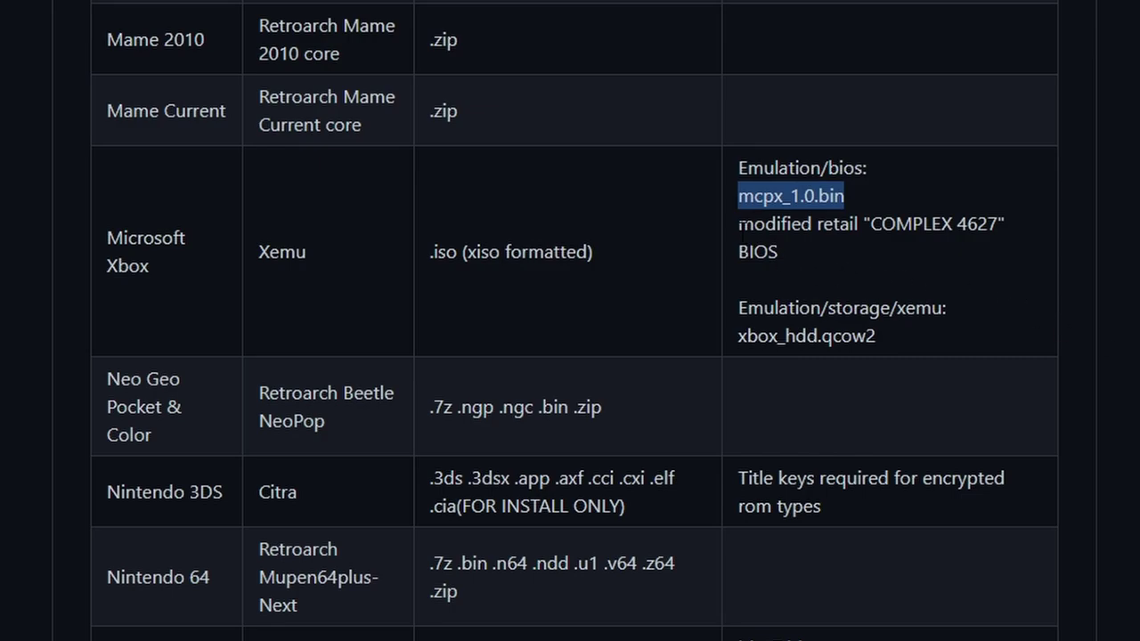
pyautogui.moveTo(739, 224); pyautogui.dragTo(837, 258)
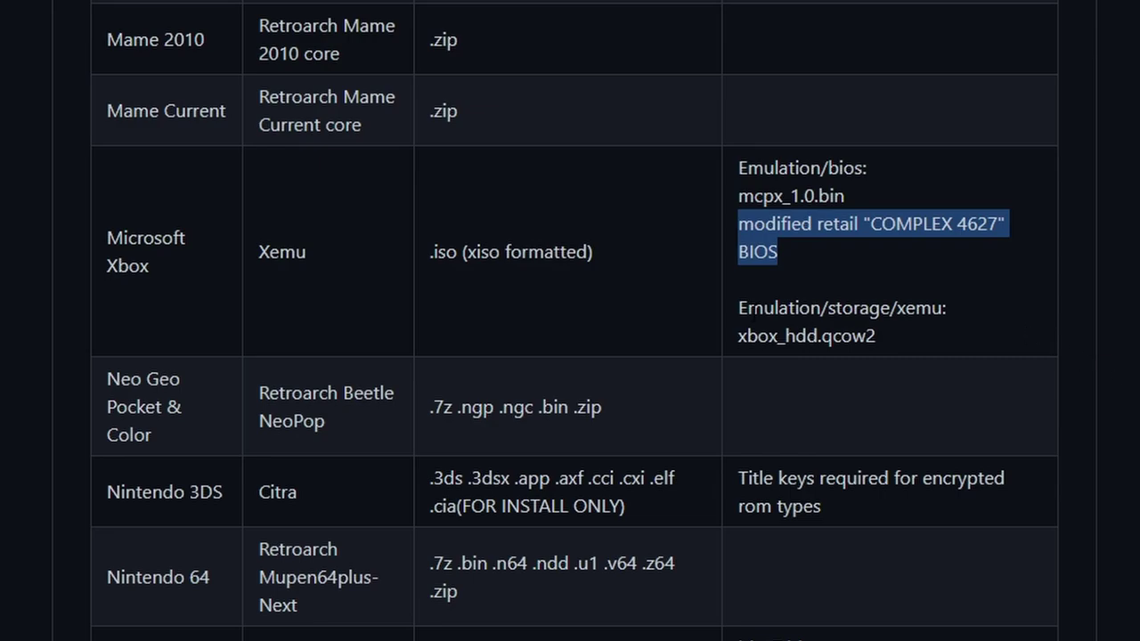
pyautogui.moveTo(737, 312); pyautogui.dragTo(1011, 340)
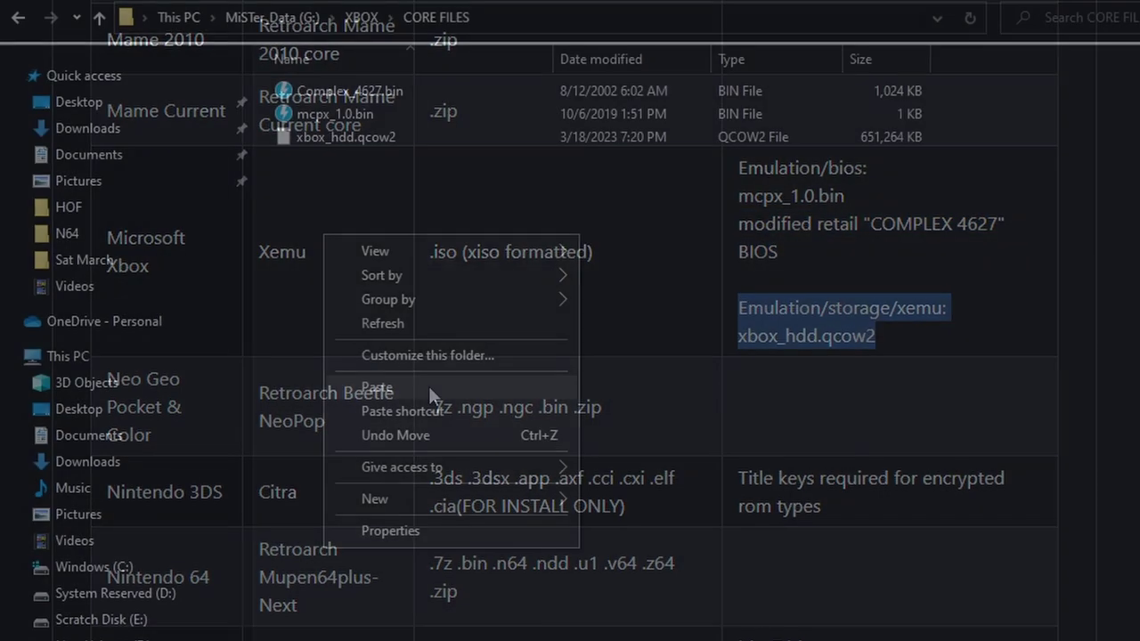
# Paste Complex_4627v1.03.bin into the XBOX/CORE FILES folder on the MiSTer_Data drive
pyautogui.click(429, 384)
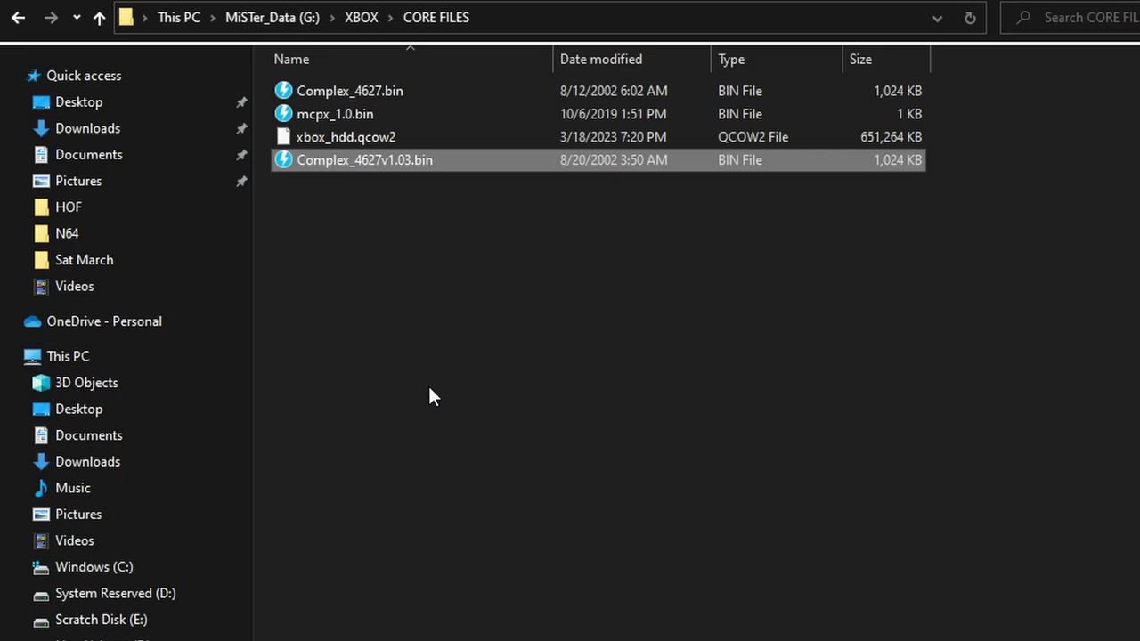
pyautogui.click(396, 223)
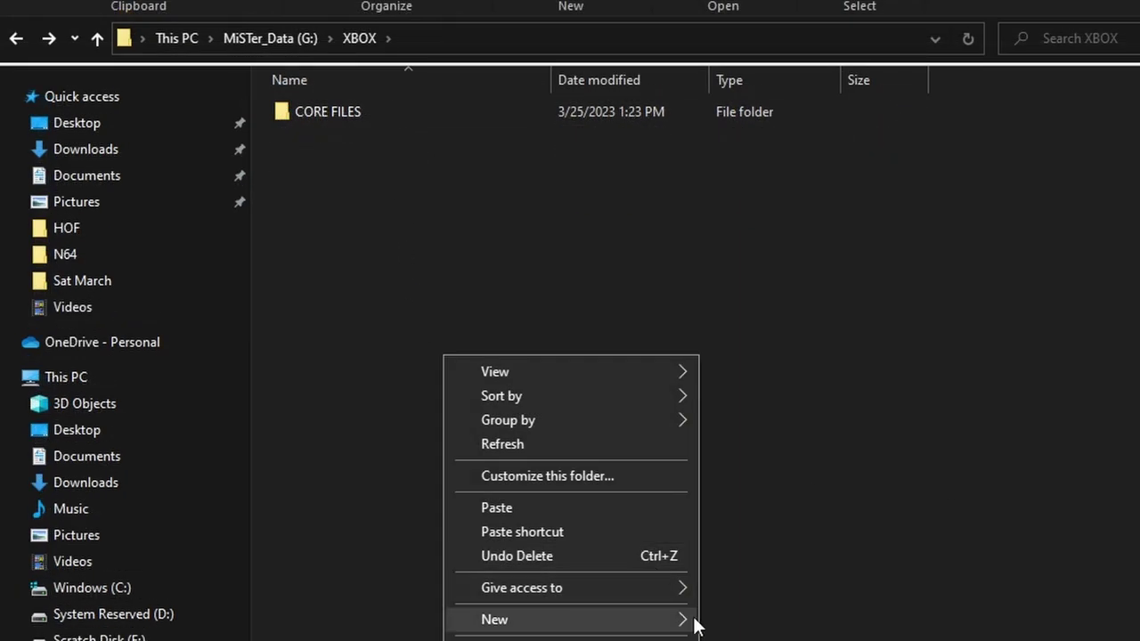
# Create a folder named GAME FILES in the XBOX folder on the MiSTer_Data drive
pyautogui.moveTo(692, 620)
pyautogui.click(777, 627)
pyautogui.write('GAME FILE')
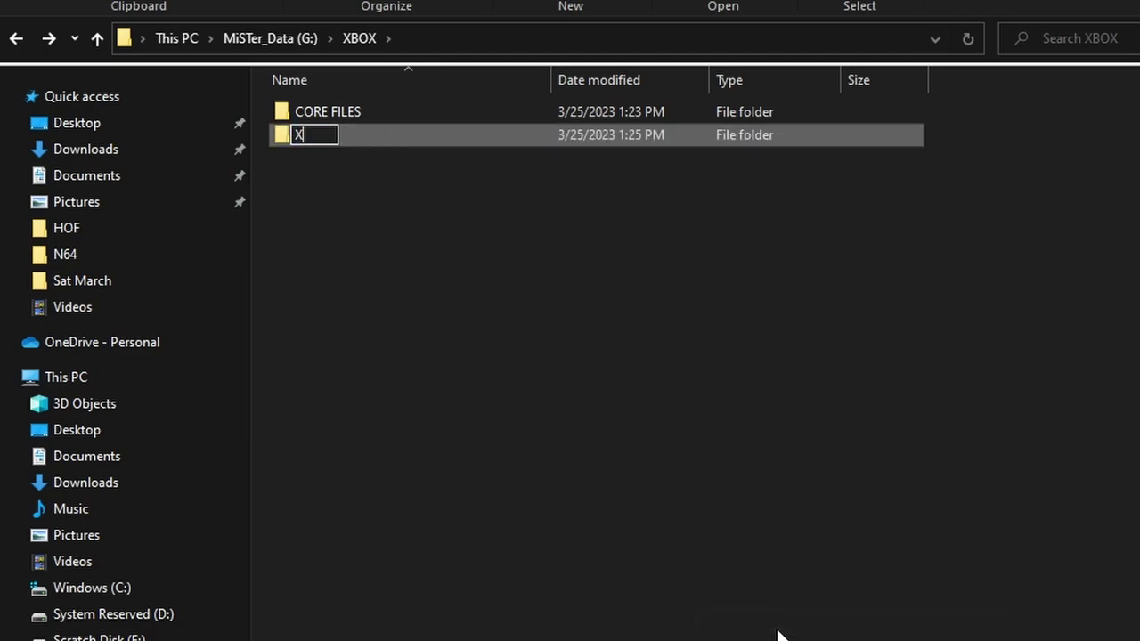
pyautogui.write('S')
pyautogui.press('Return')
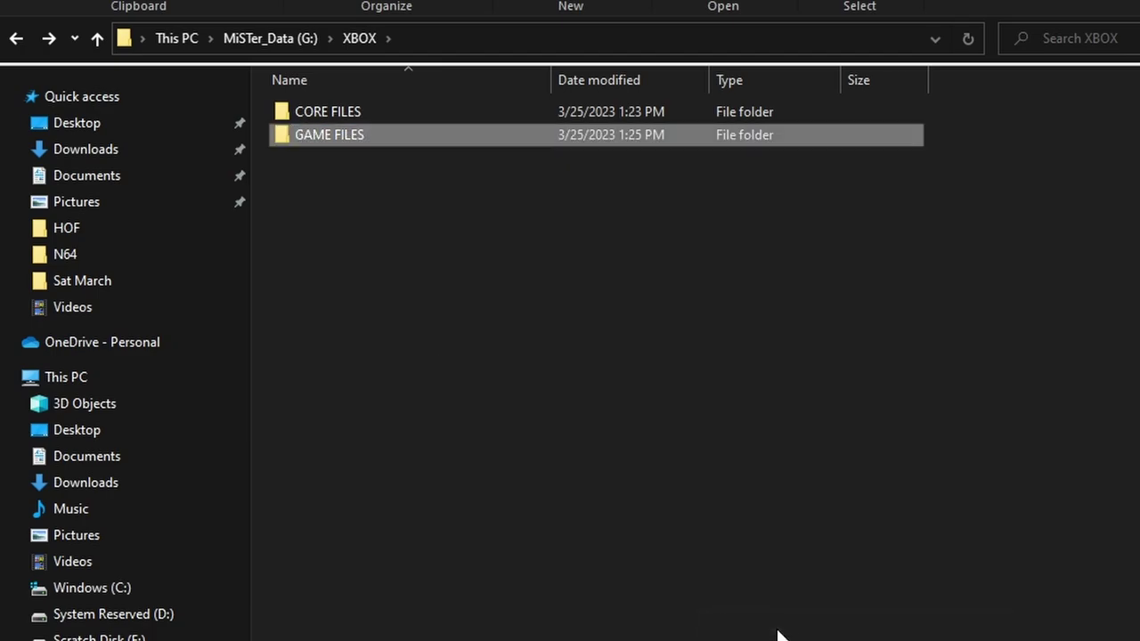
# Paste the Sneak King (USA) game ISO into the GAME FILES folder and move the copy progress window into view
pyautogui.doubleClick(364, 141)
pyautogui.rightClick(453, 277)
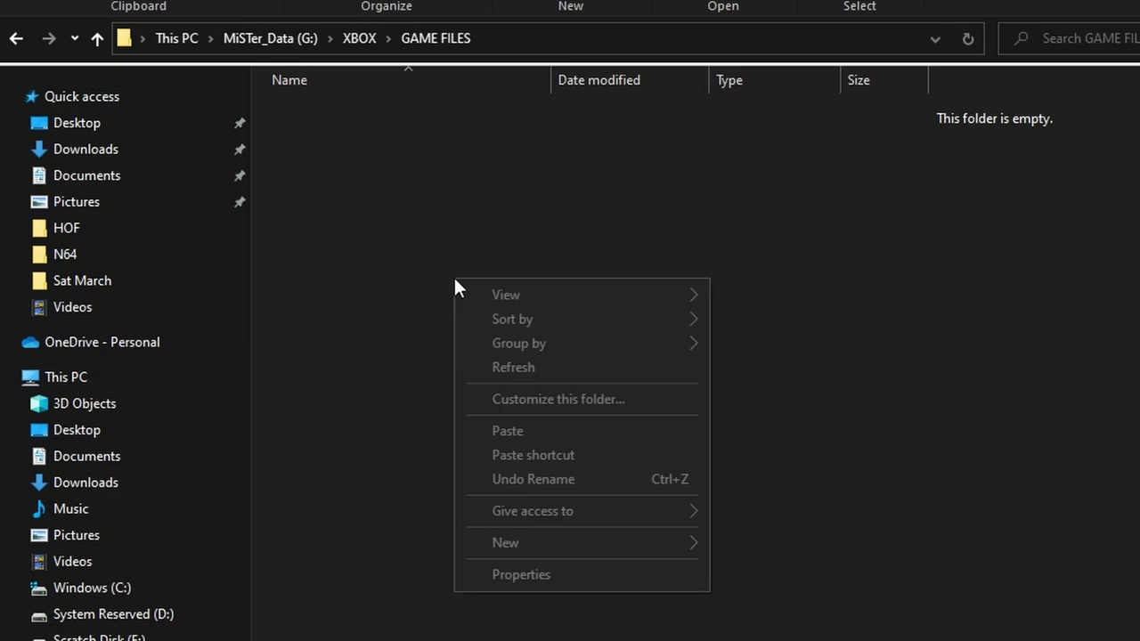
pyautogui.click(532, 429)
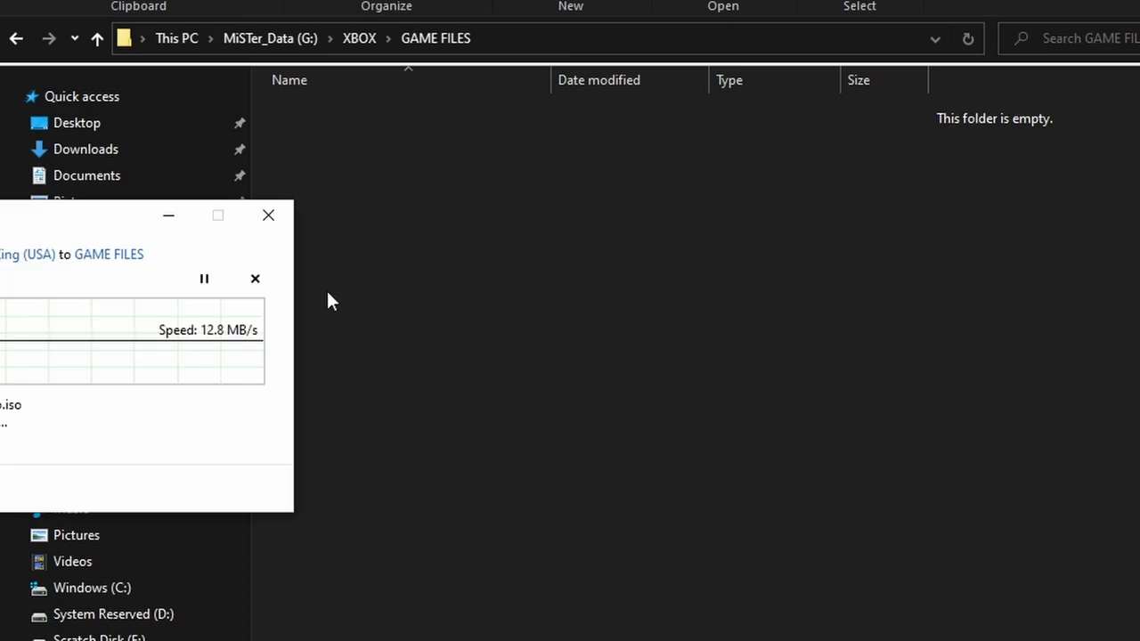
pyautogui.moveTo(127, 223); pyautogui.dragTo(644, 314)
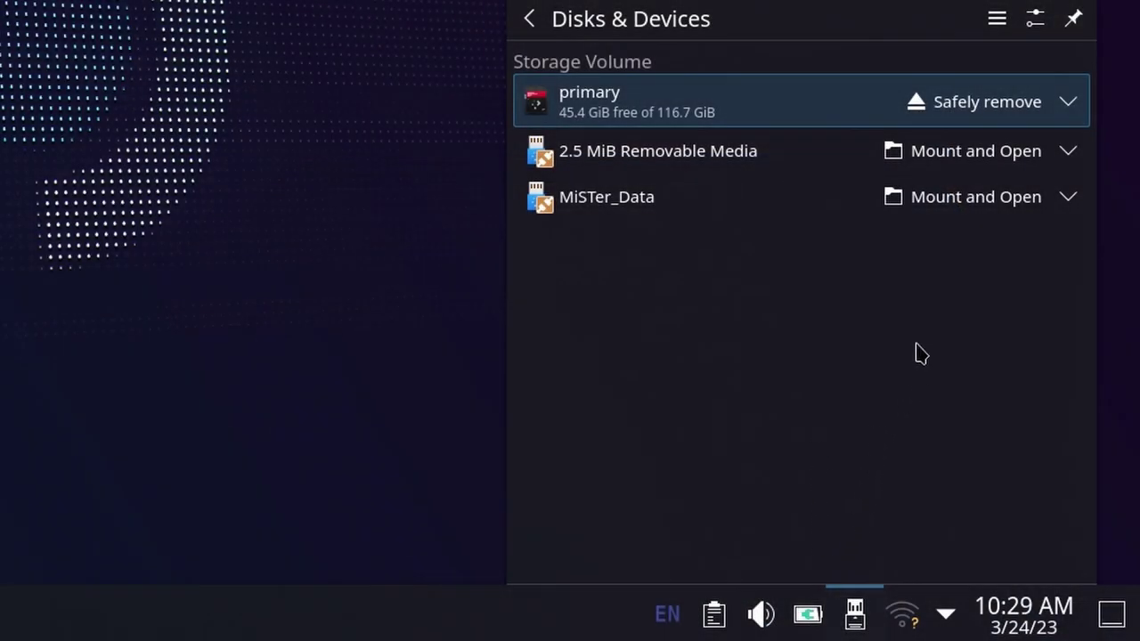
# Mount the MiSTer_Data drive on the Steam Deck and copy Complex_4627.bin and mcpx_1.0.bin from XBOX/CORE FILES
pyautogui.click(951, 205)
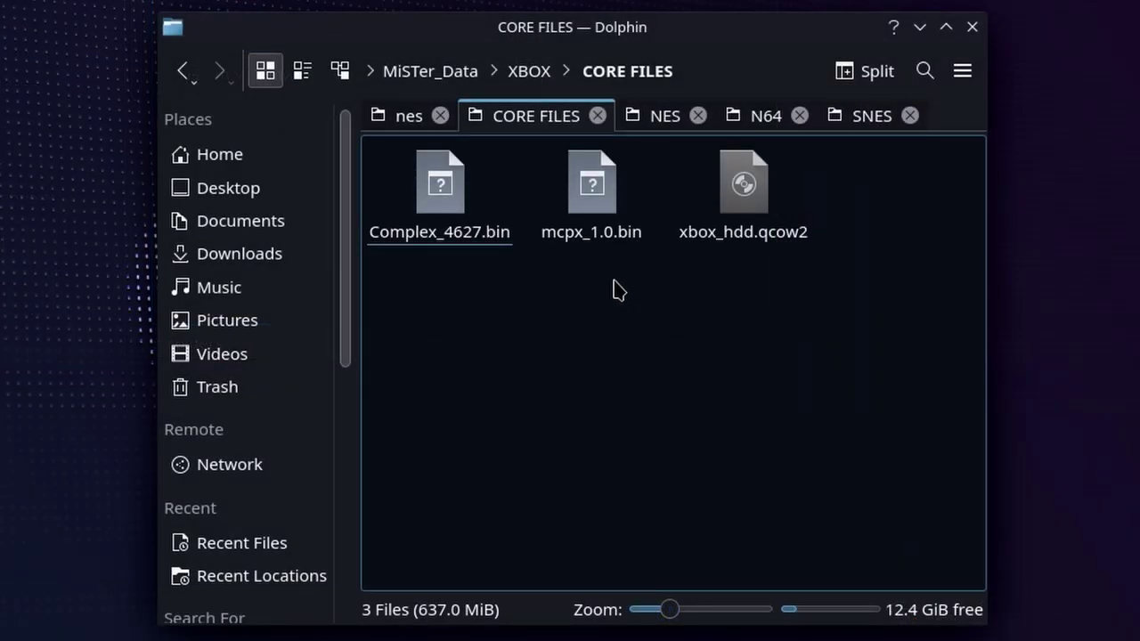
pyautogui.moveTo(615, 285); pyautogui.dragTo(450, 223)
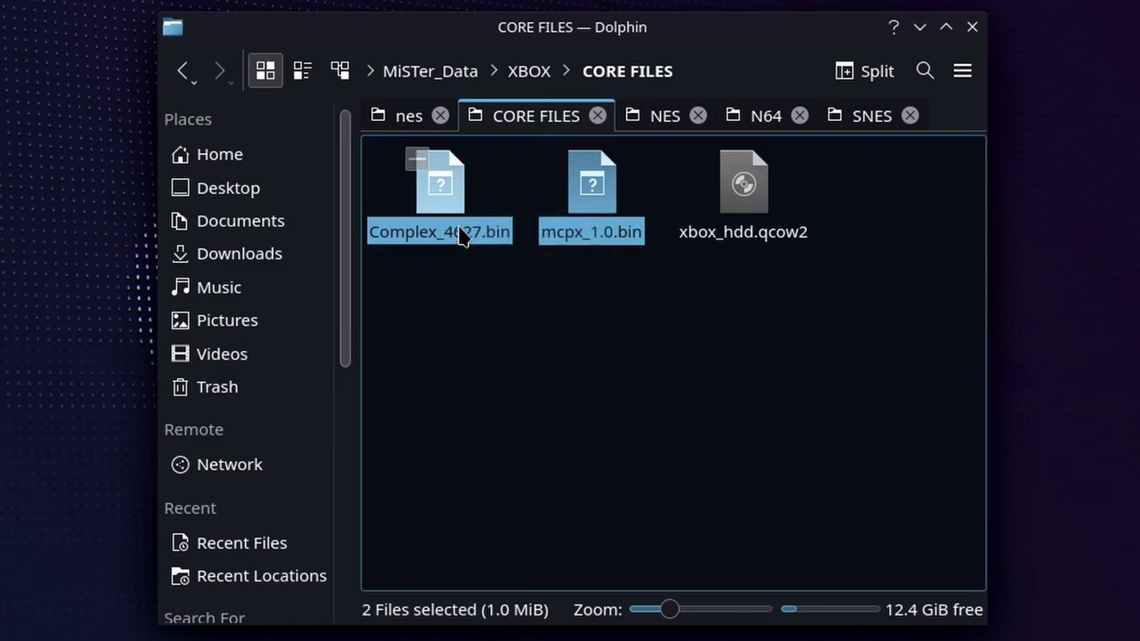
pyautogui.rightClick(459, 233)
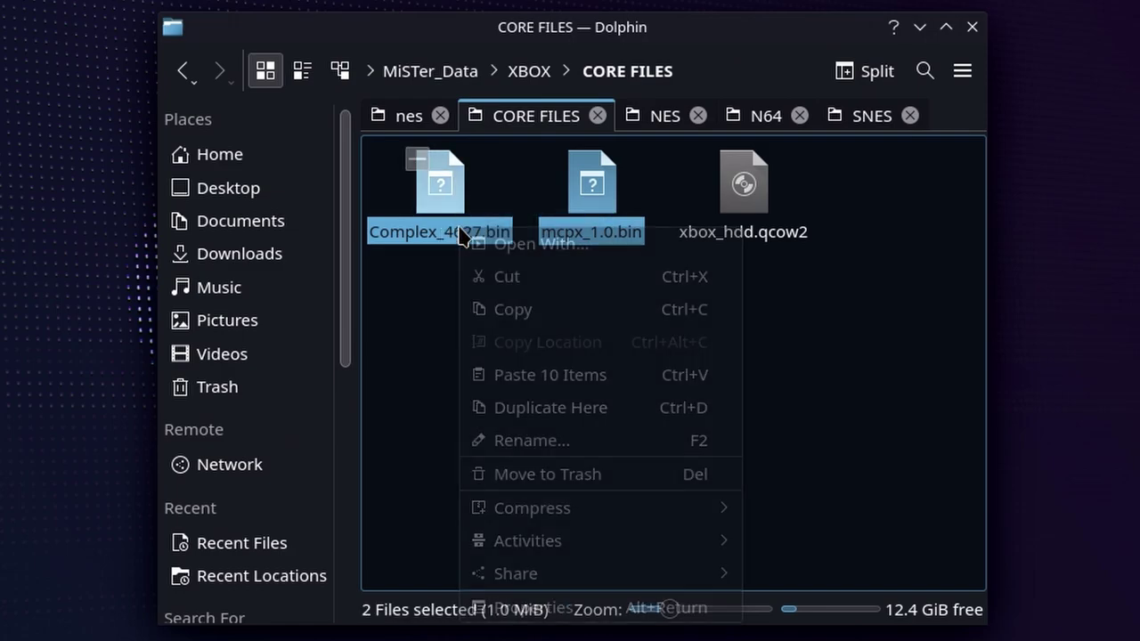
pyautogui.click(504, 310)
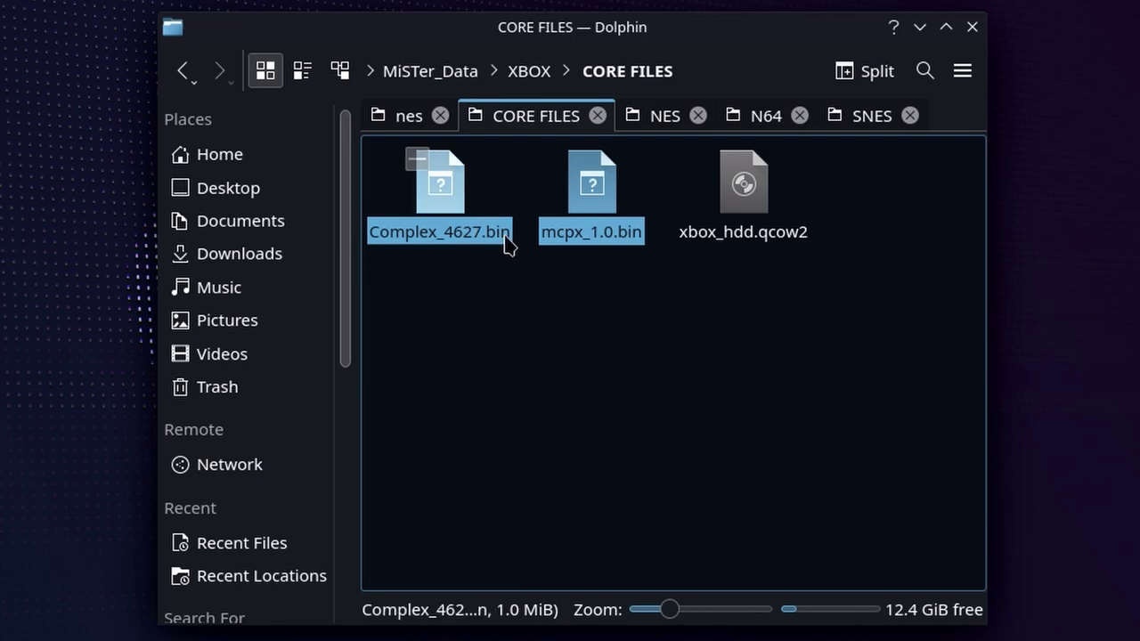
# Paste the two copied BIOS files into the Emulation/bios folder on the primary drive and check them in the listing
pyautogui.click(408, 133)
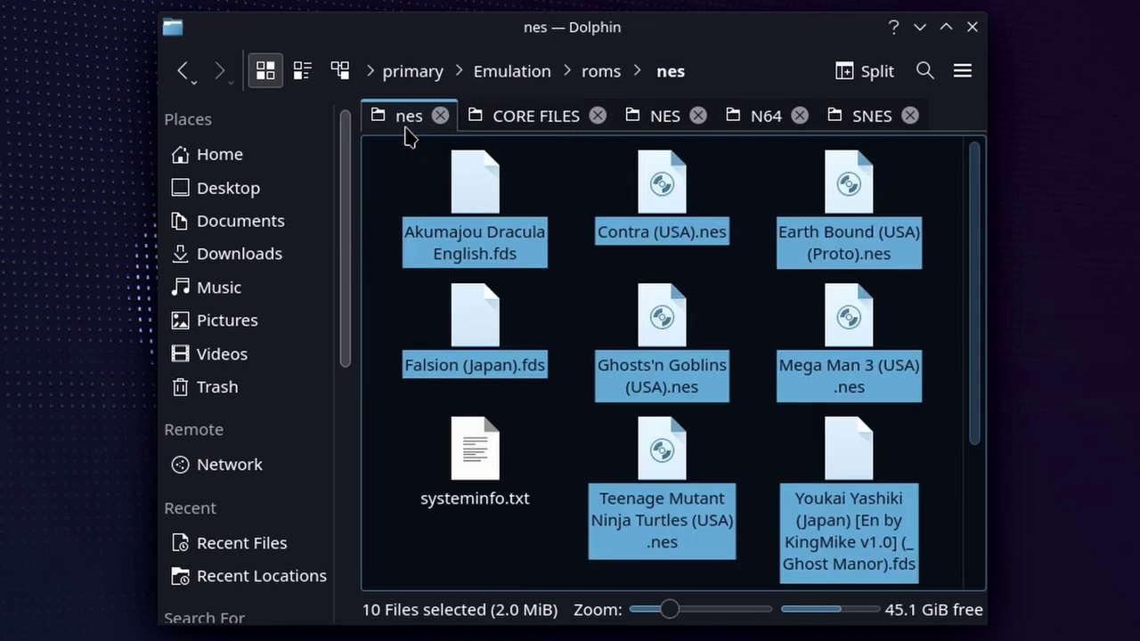
pyautogui.click(415, 73)
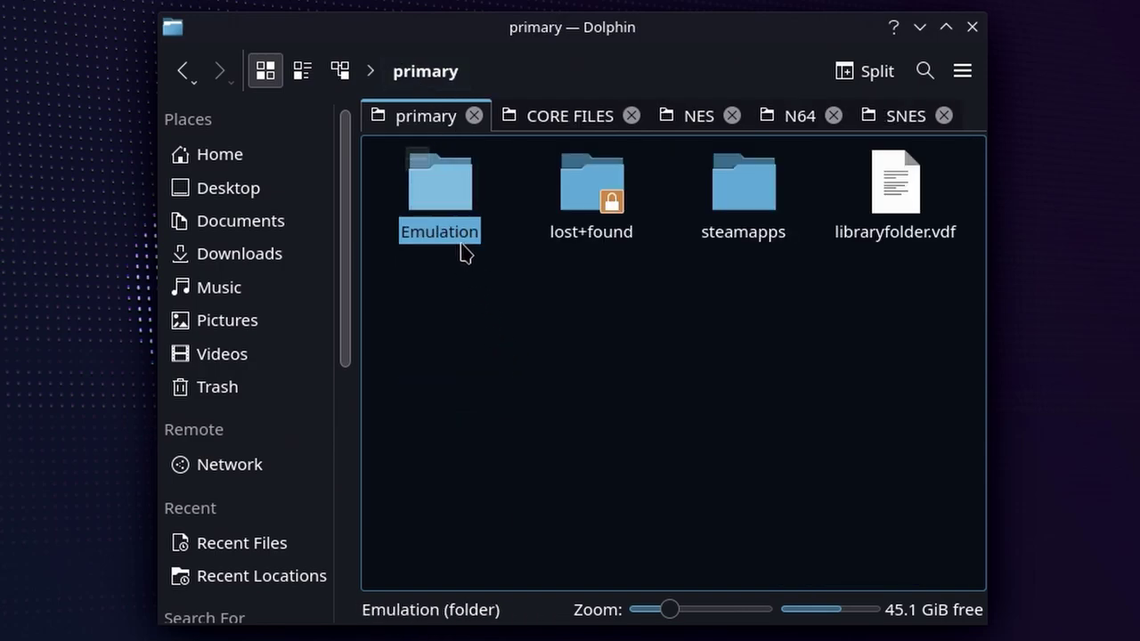
pyautogui.click(441, 205)
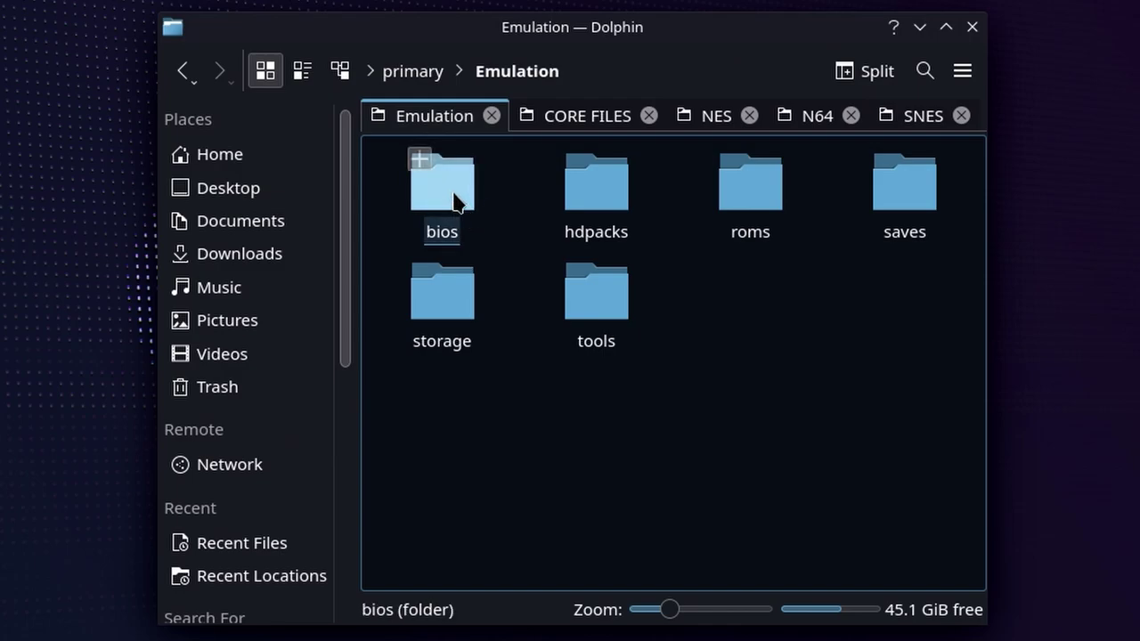
pyautogui.click(454, 202)
pyautogui.click(453, 202)
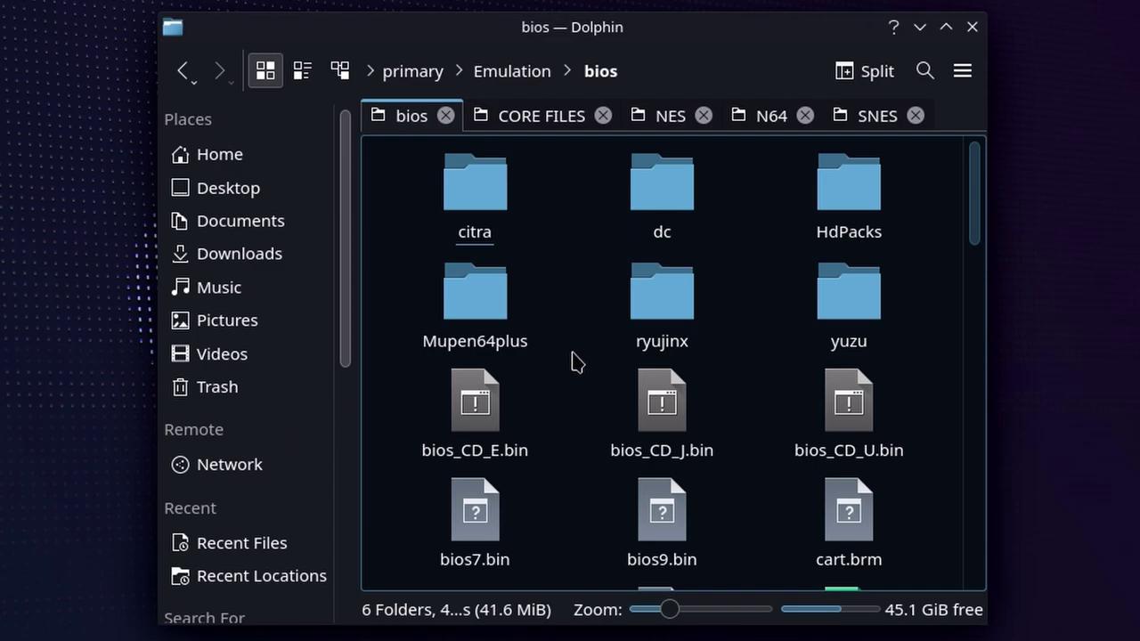
pyautogui.rightClick(575, 357)
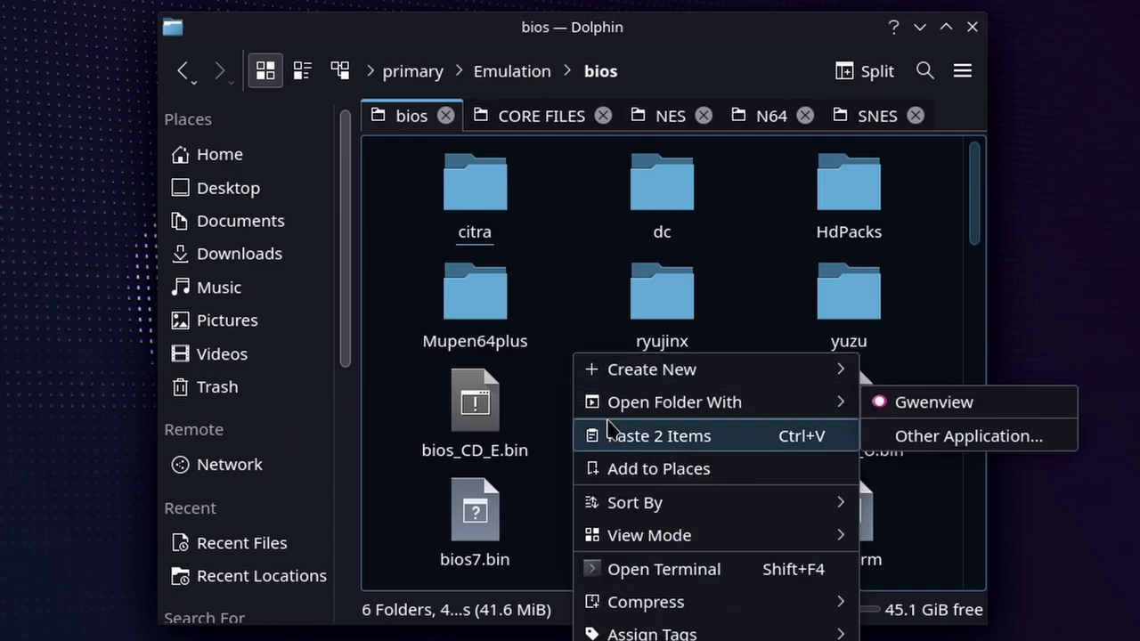
pyautogui.click(609, 433)
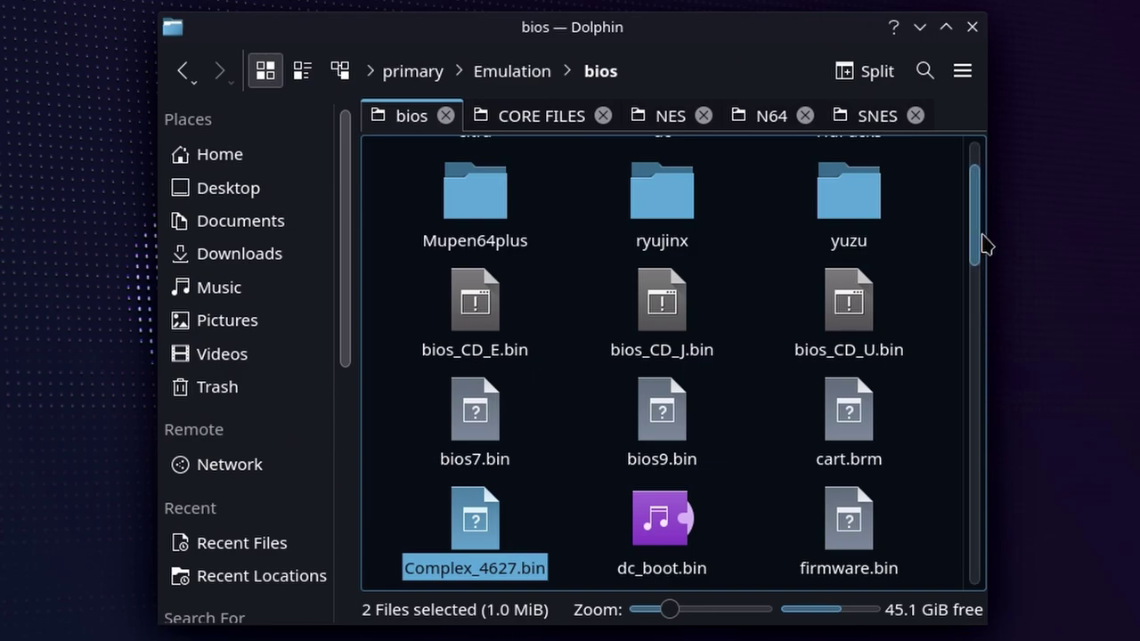
pyautogui.moveTo(983, 242); pyautogui.dragTo(975, 316)
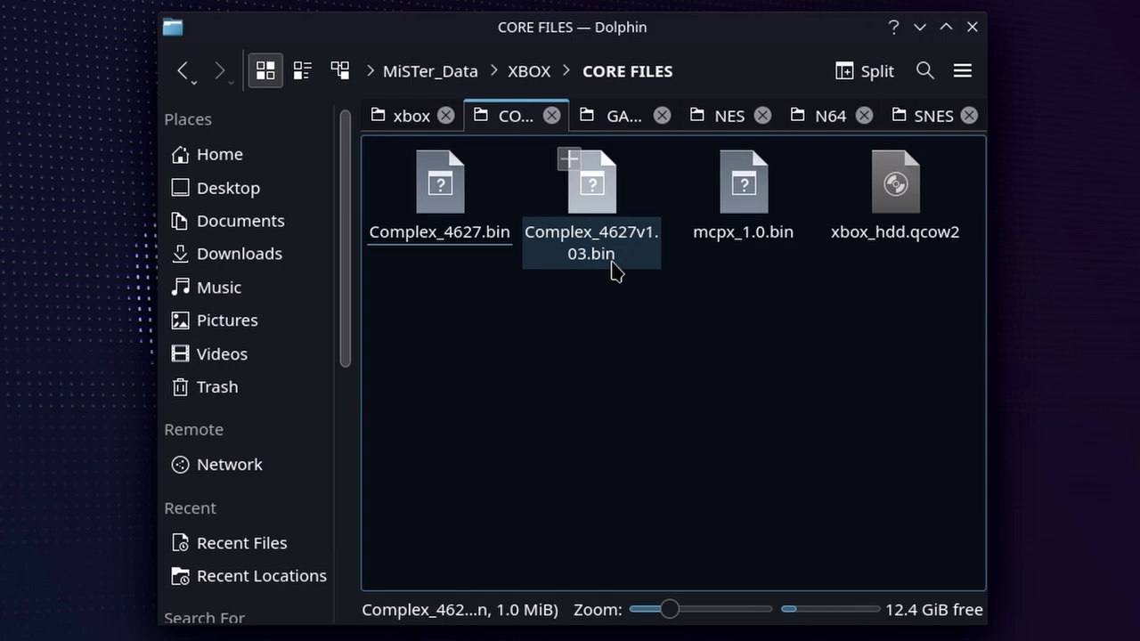
# Copy Complex_4627v1.03.bin from CORE FILES into the Emulation/bios folder on the primary drive
pyautogui.rightClick(614, 265)
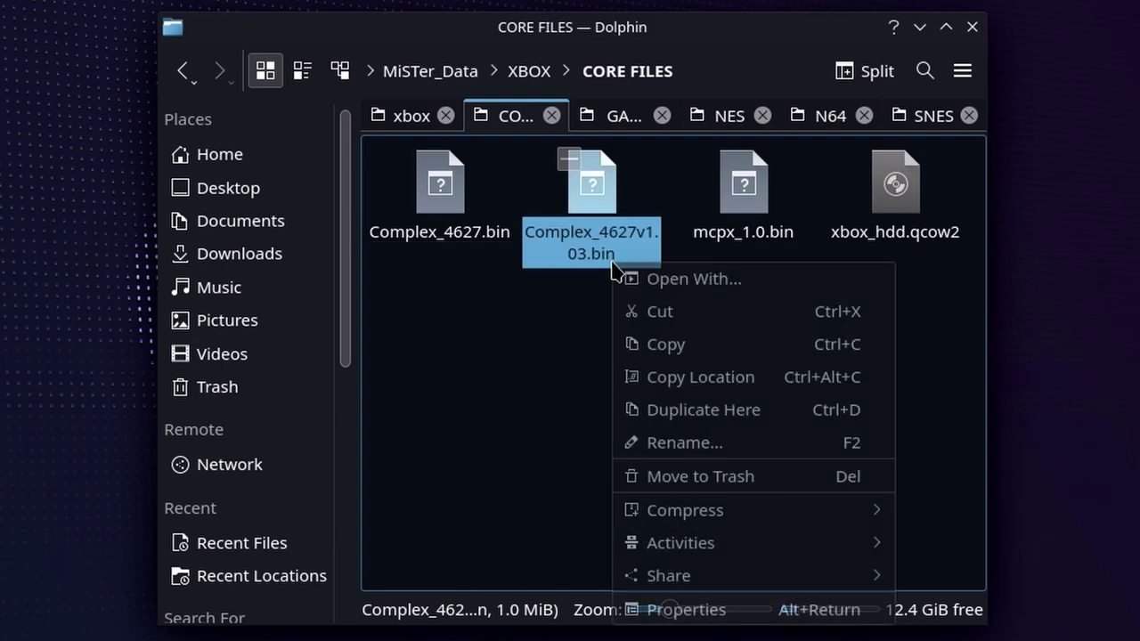
pyautogui.click(704, 345)
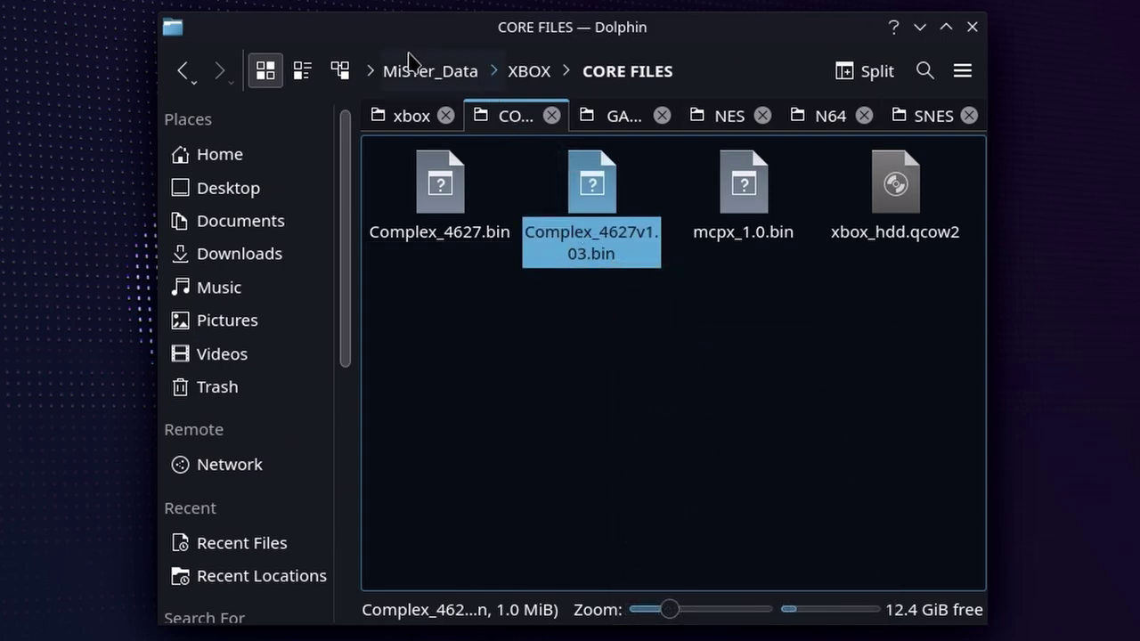
pyautogui.click(414, 117)
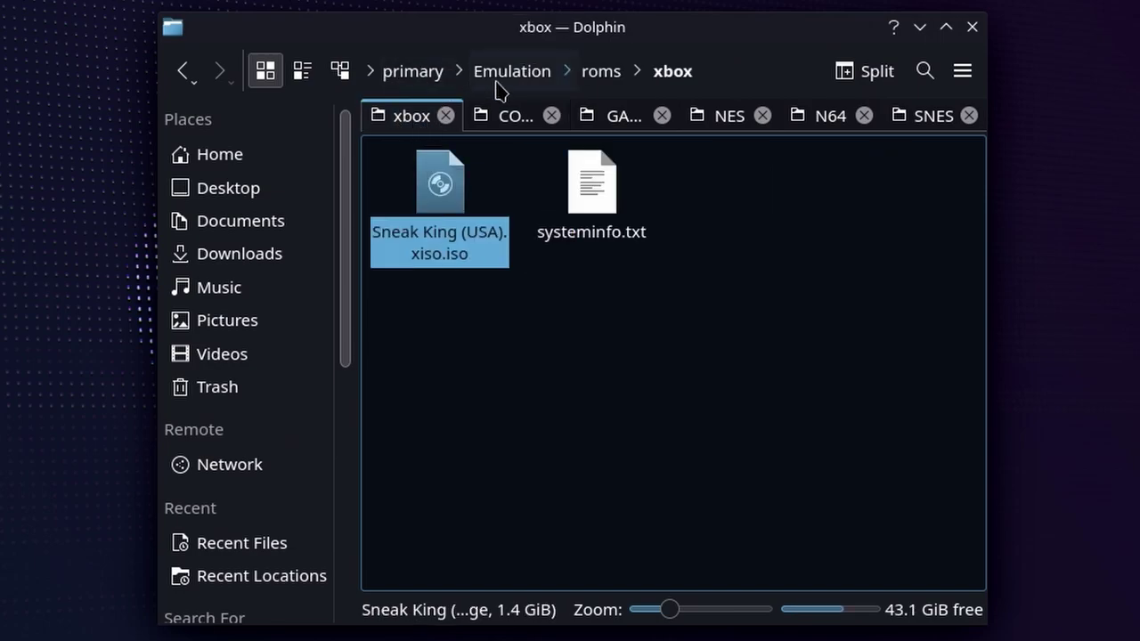
pyautogui.click(496, 82)
pyautogui.doubleClick(450, 211)
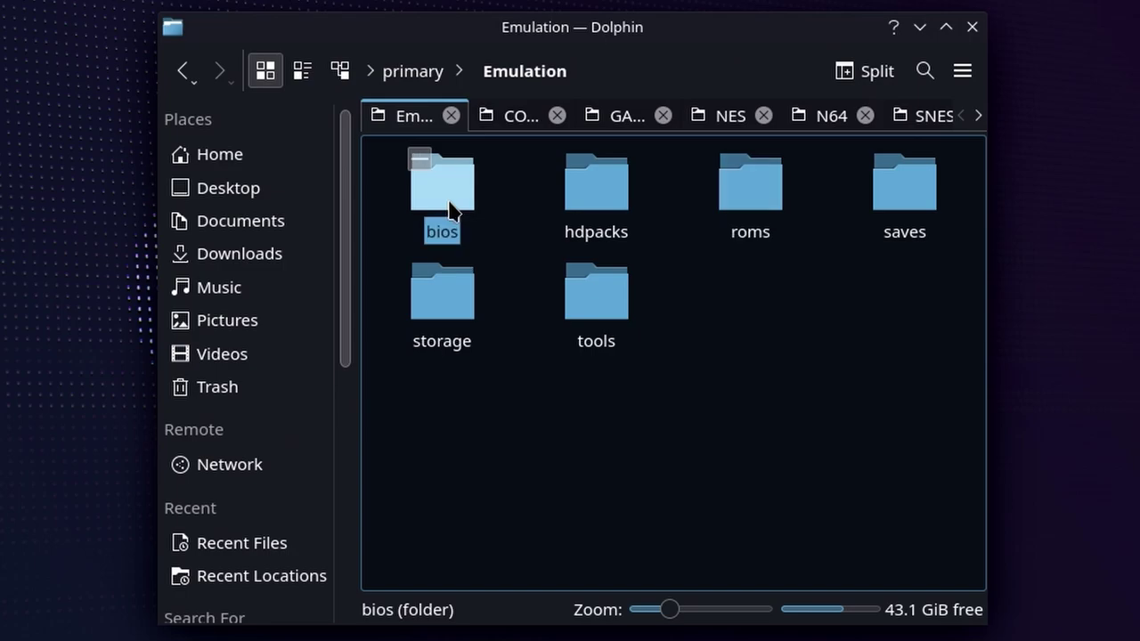
pyautogui.rightClick(577, 373)
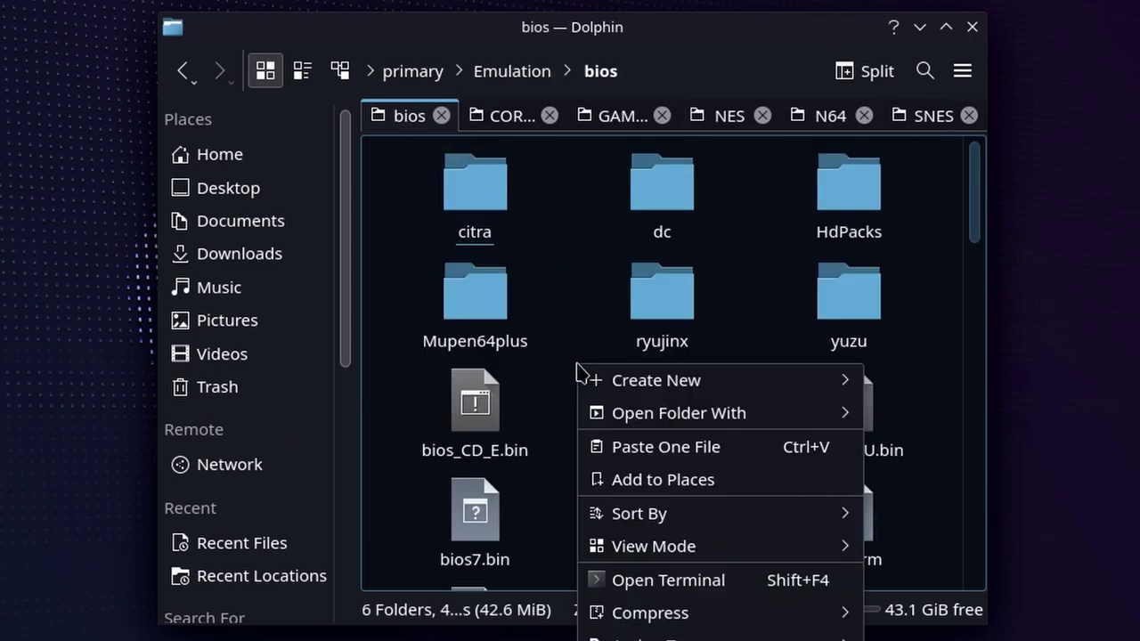
pyautogui.click(702, 443)
pyautogui.keyDown('ctrl'); pyautogui.click(407, 542); pyautogui.keyUp('ctrl')
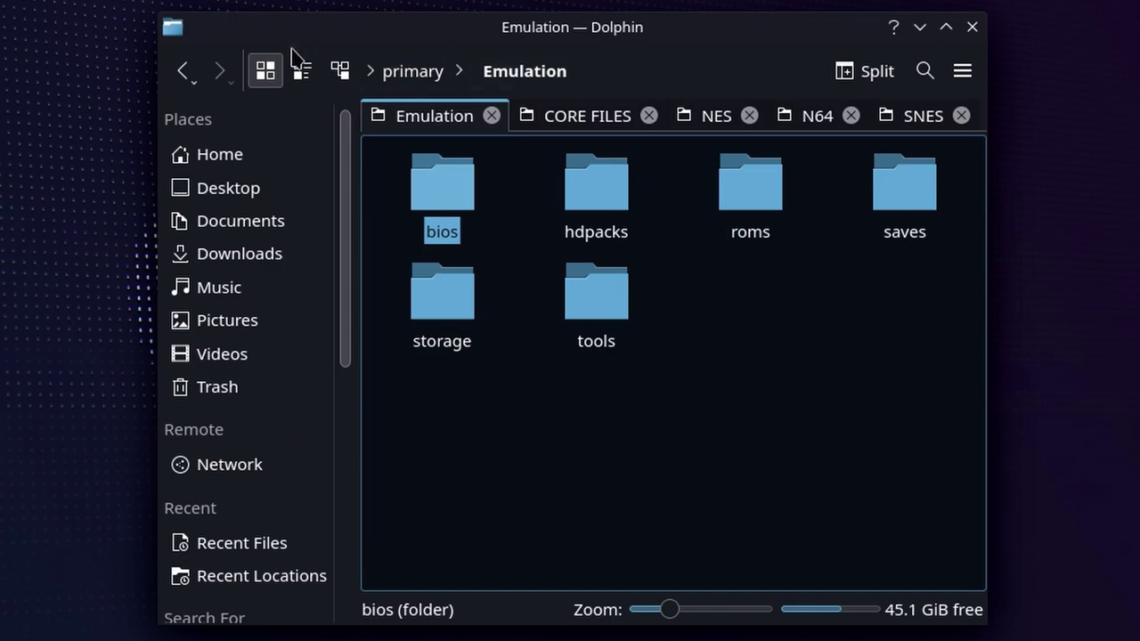
# Open the Emulation/storage/xemu folder on the primary drive, then copy xbox_hdd.qcow2 from XBOX/CORE FILES on MiSTer_Data
pyautogui.click(437, 294)
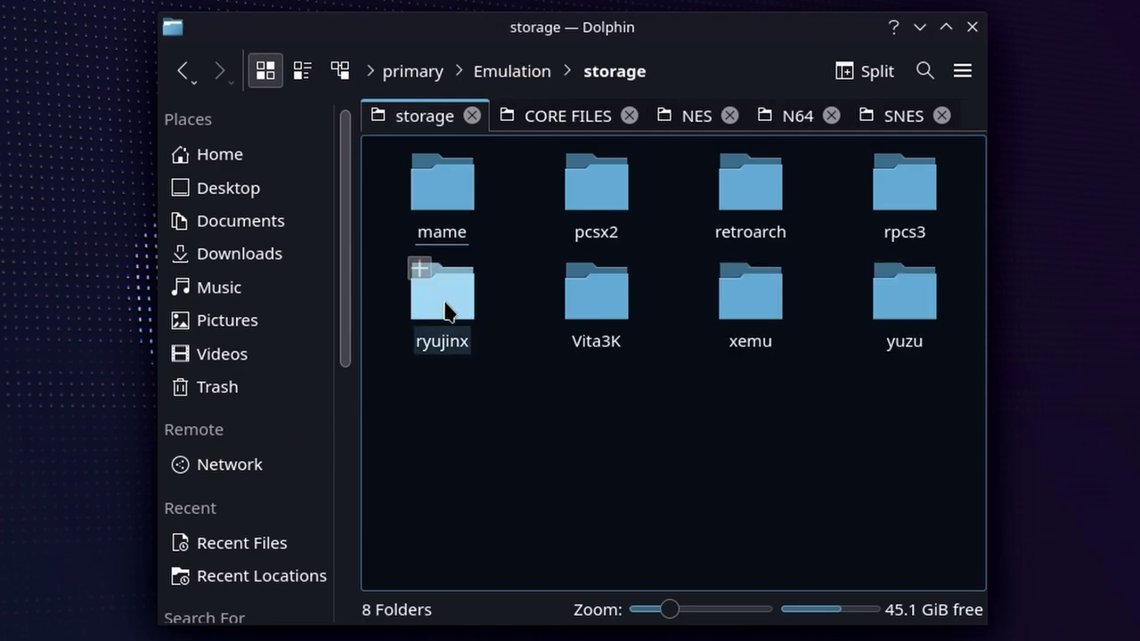
pyautogui.click(762, 308)
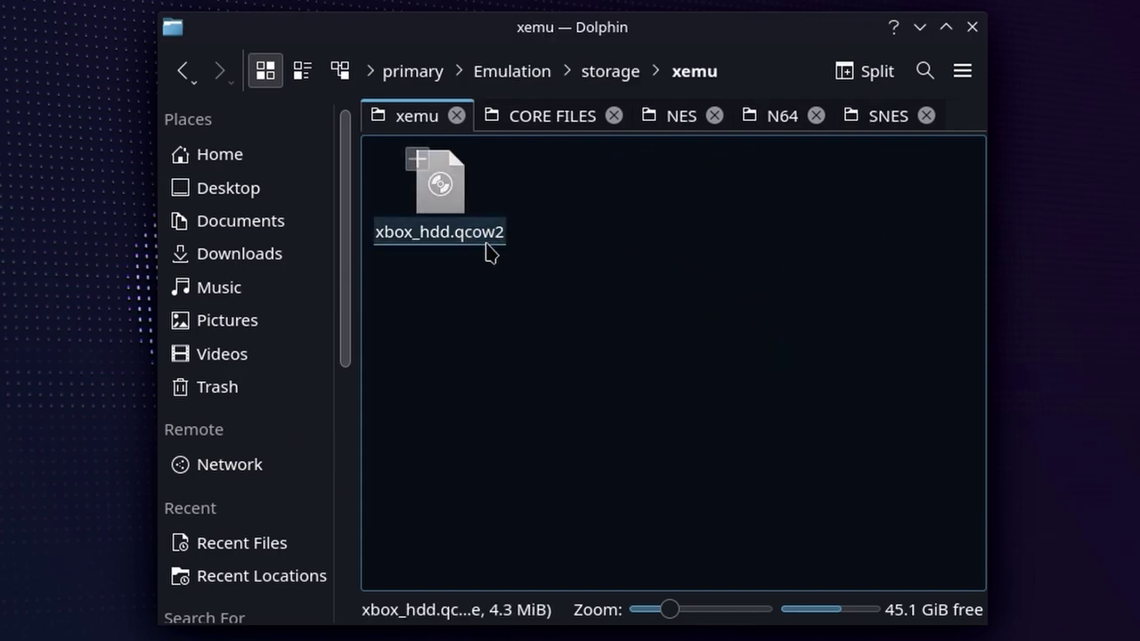
pyautogui.rightClick(543, 130)
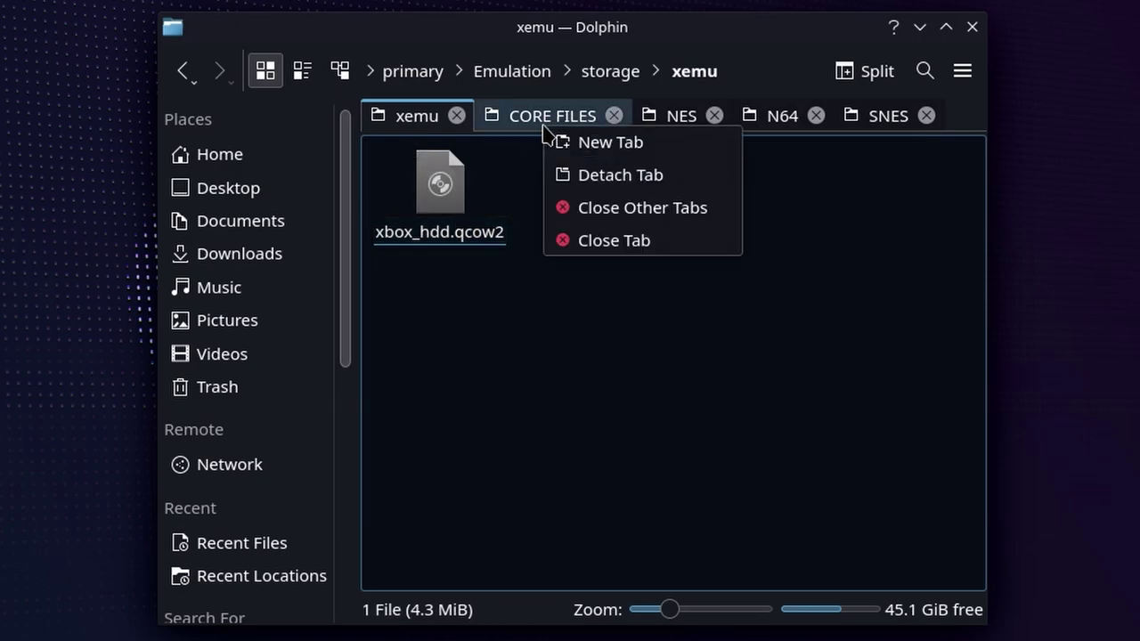
pyautogui.click(538, 119)
pyautogui.click(538, 119)
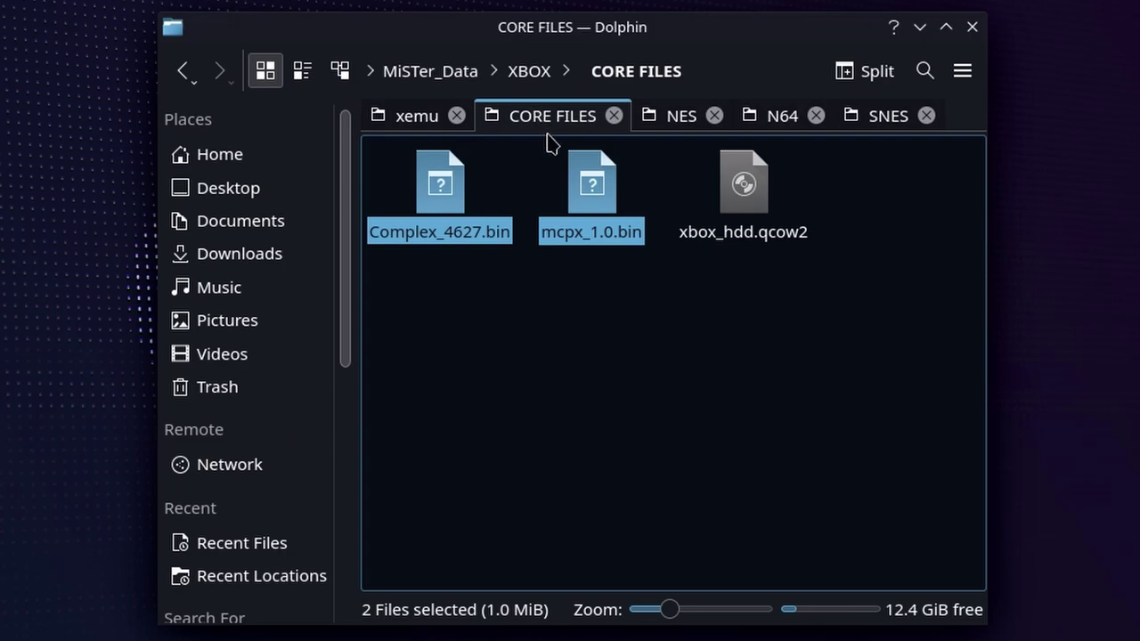
pyautogui.click(729, 239)
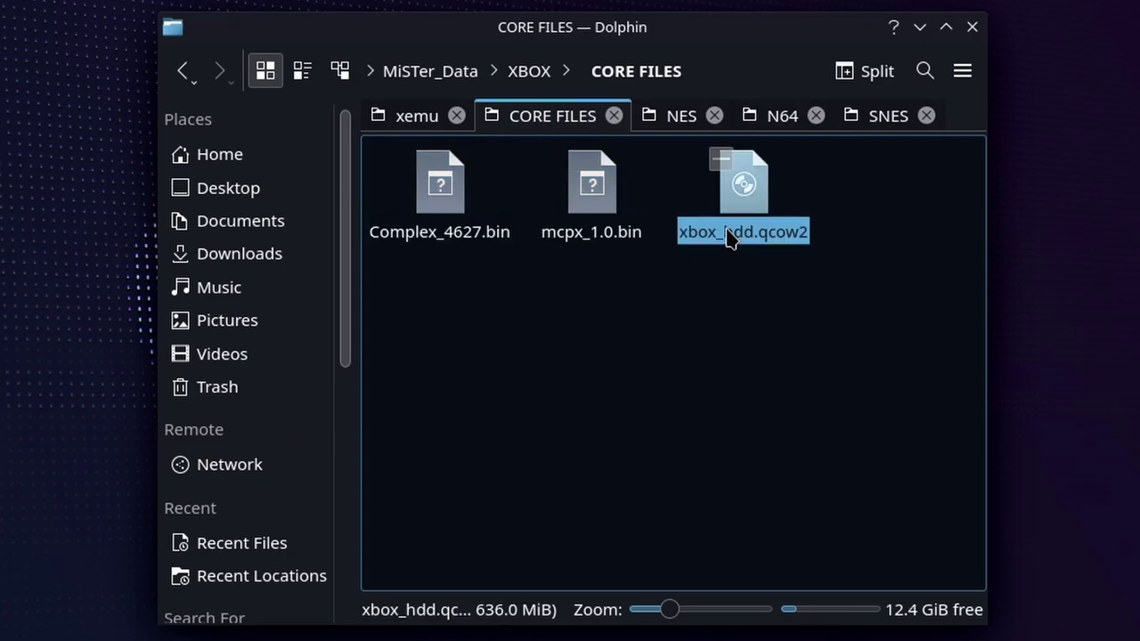
pyautogui.rightClick(729, 239)
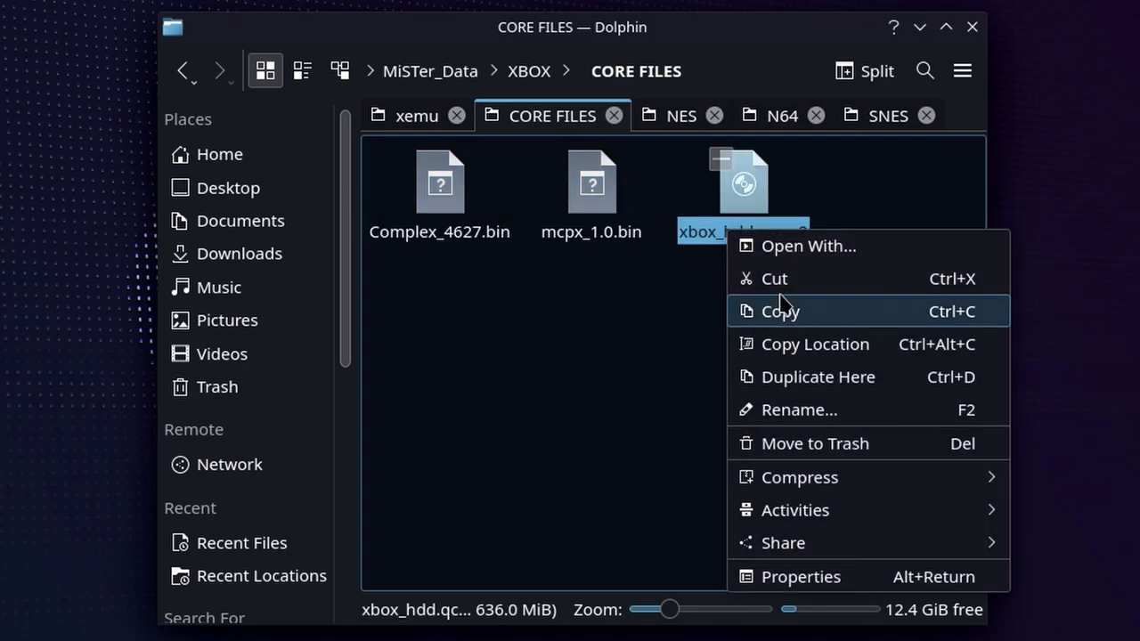
pyautogui.click(775, 308)
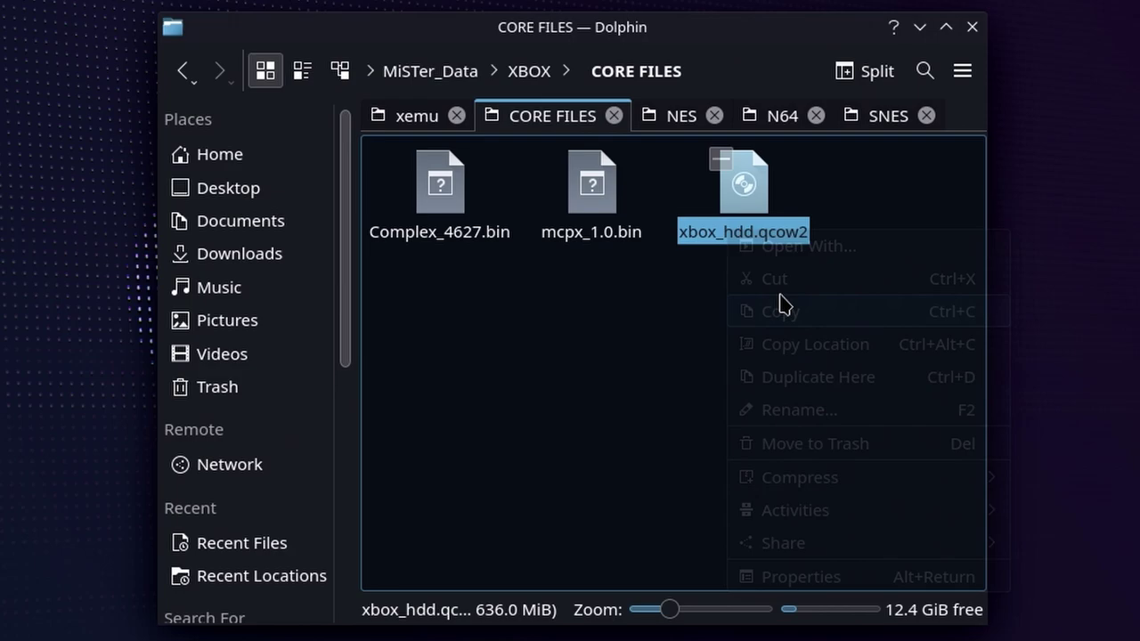
# Paste the copied xbox_hdd.qcow2 into Emulation/storage/xemu, overwriting the existing file
pyautogui.click(410, 117)
pyautogui.rightClick(551, 318)
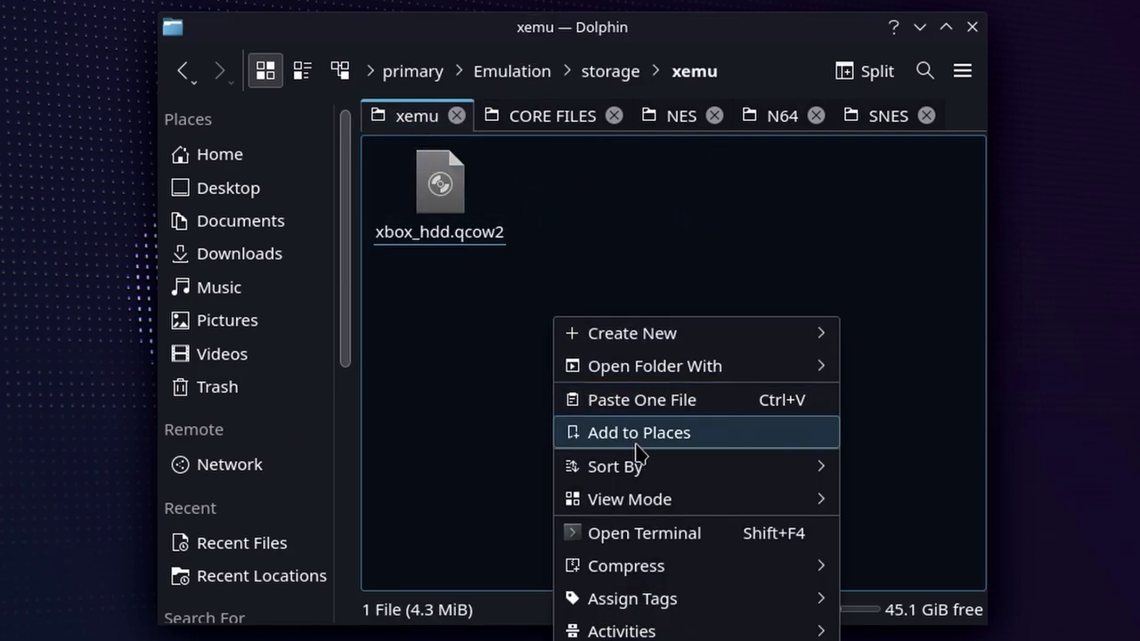
pyautogui.click(667, 402)
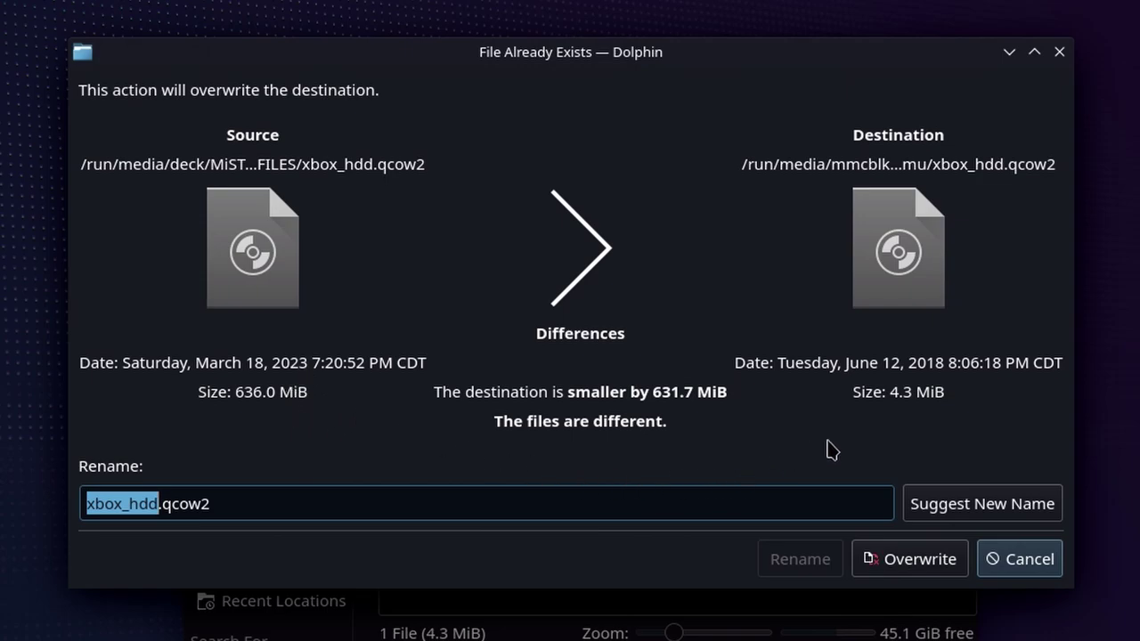
pyautogui.click(905, 558)
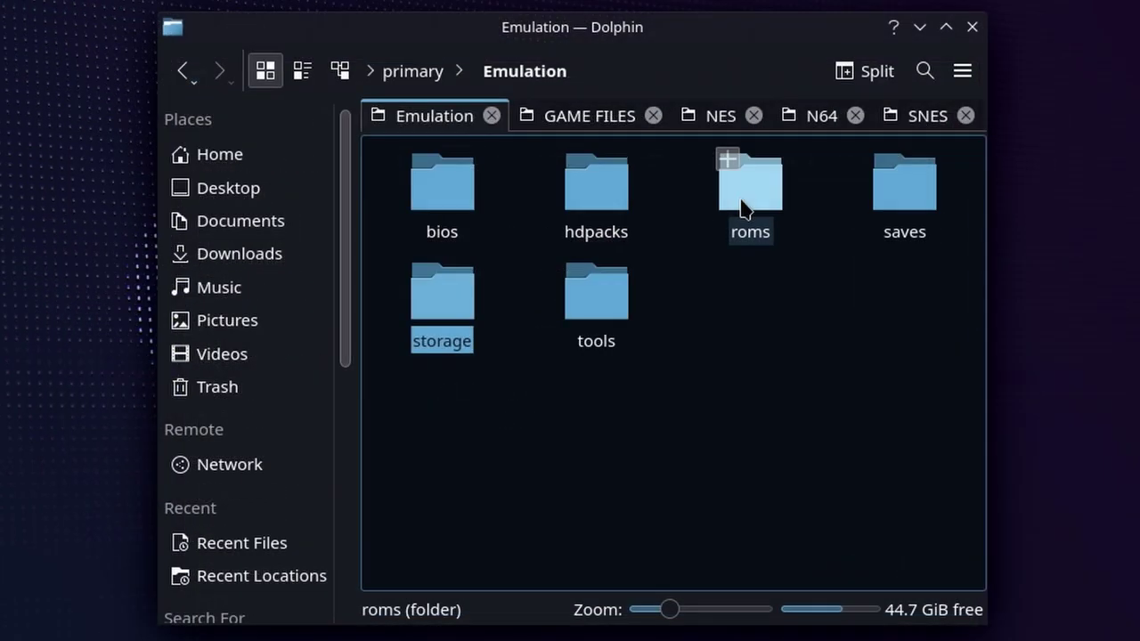
# Paste the copied Sneak King (USA) game file into the Emulation/roms/xbox folder on the primary drive
pyautogui.doubleClick(745, 207)
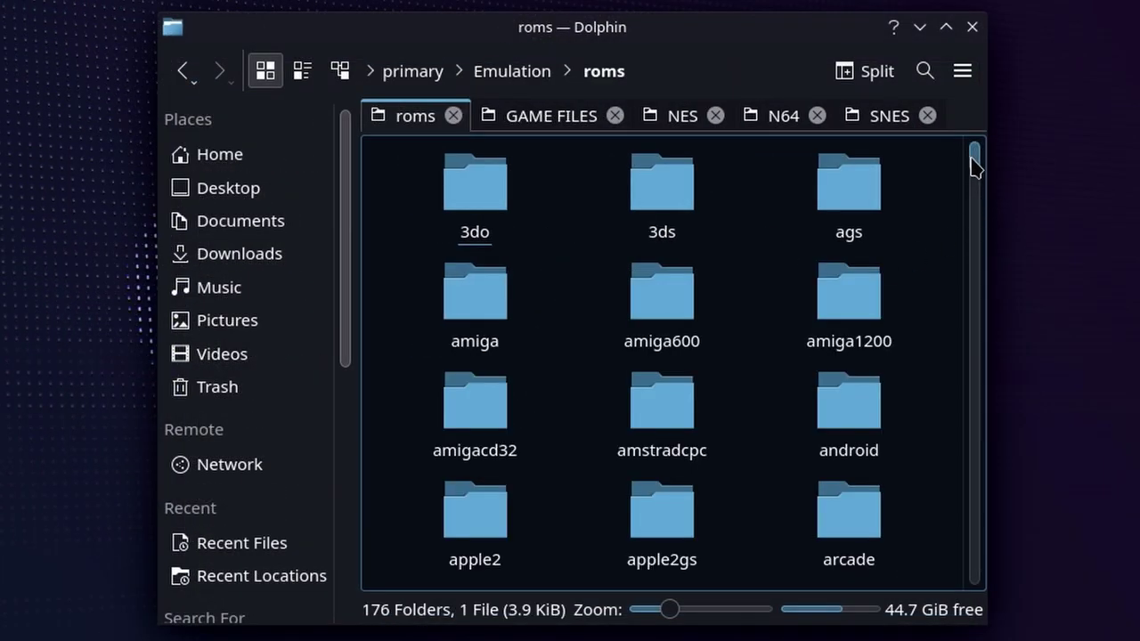
pyautogui.moveTo(976, 166); pyautogui.dragTo(967, 575)
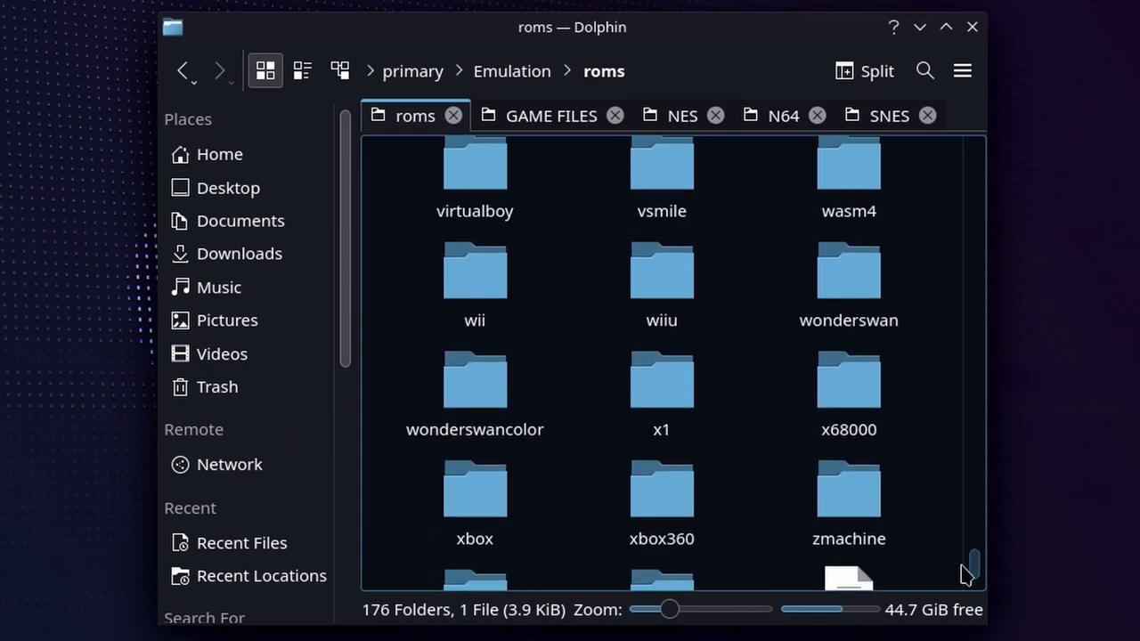
pyautogui.click(502, 510)
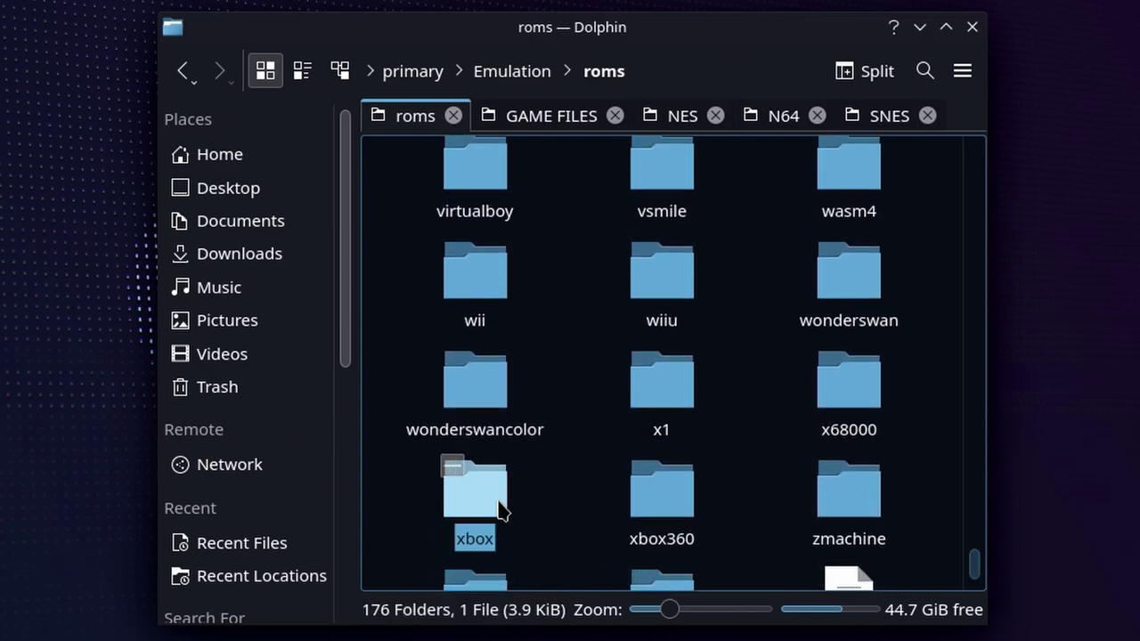
pyautogui.rightClick(651, 351)
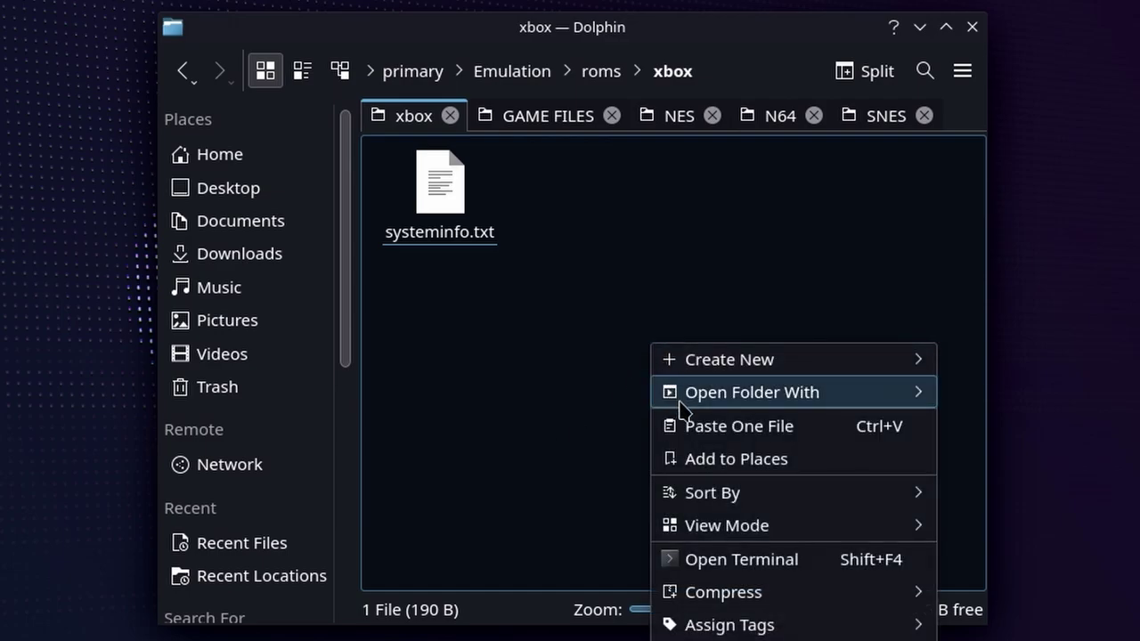
pyautogui.click(705, 433)
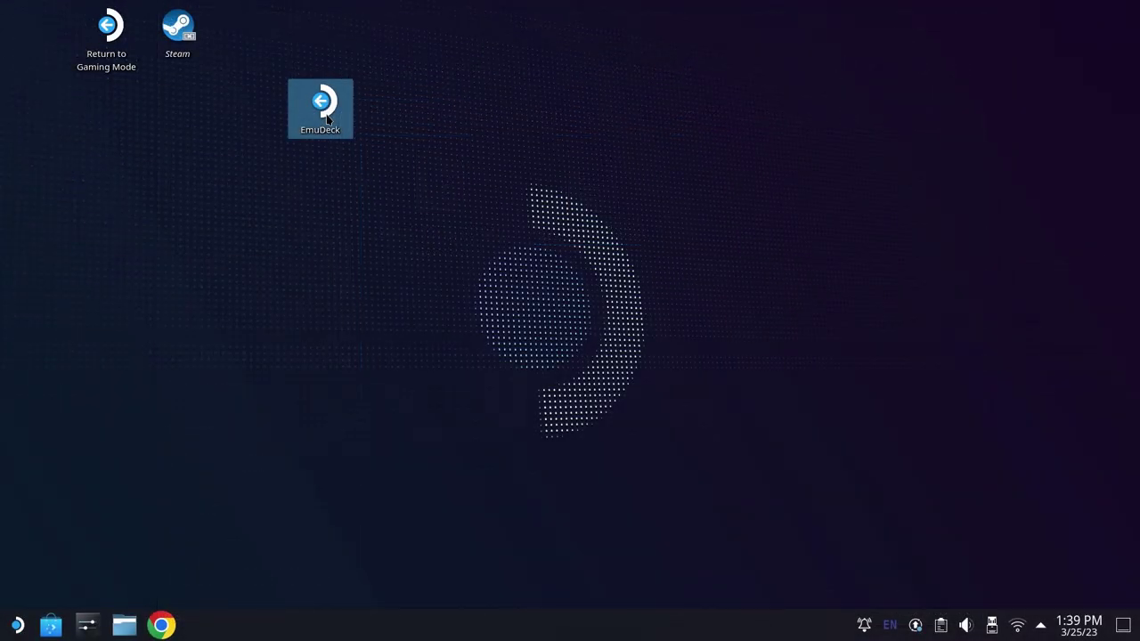
# Launch EmuDeck, check which systems' BIOS files are detected with the BIOS Checker, and return to Tools & Stuff
pyautogui.click(322, 107)
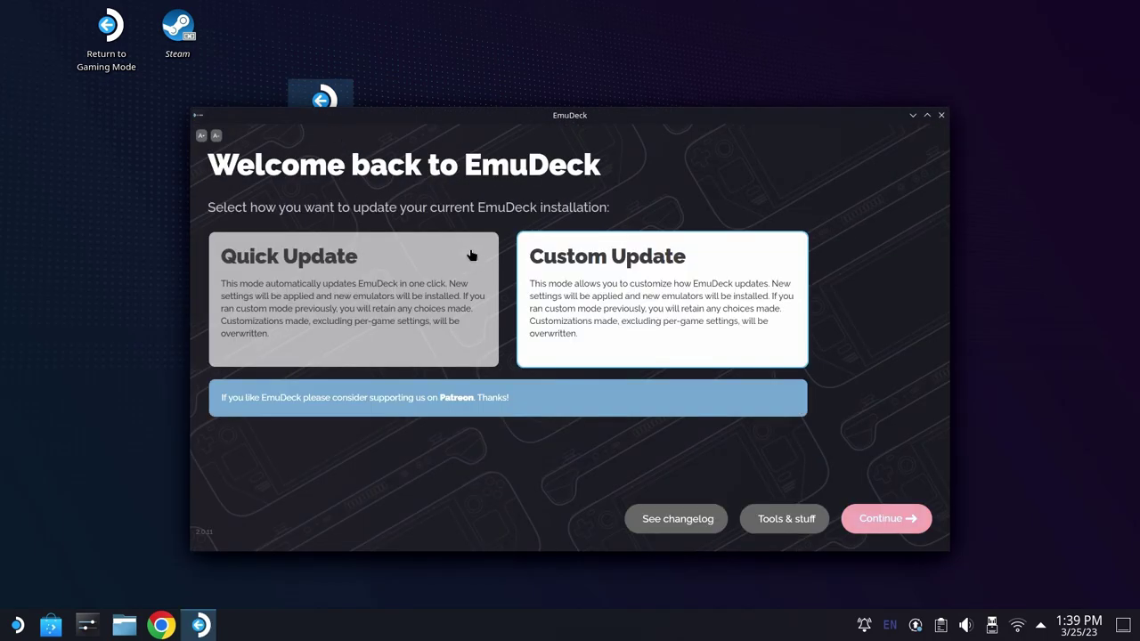
pyautogui.click(771, 522)
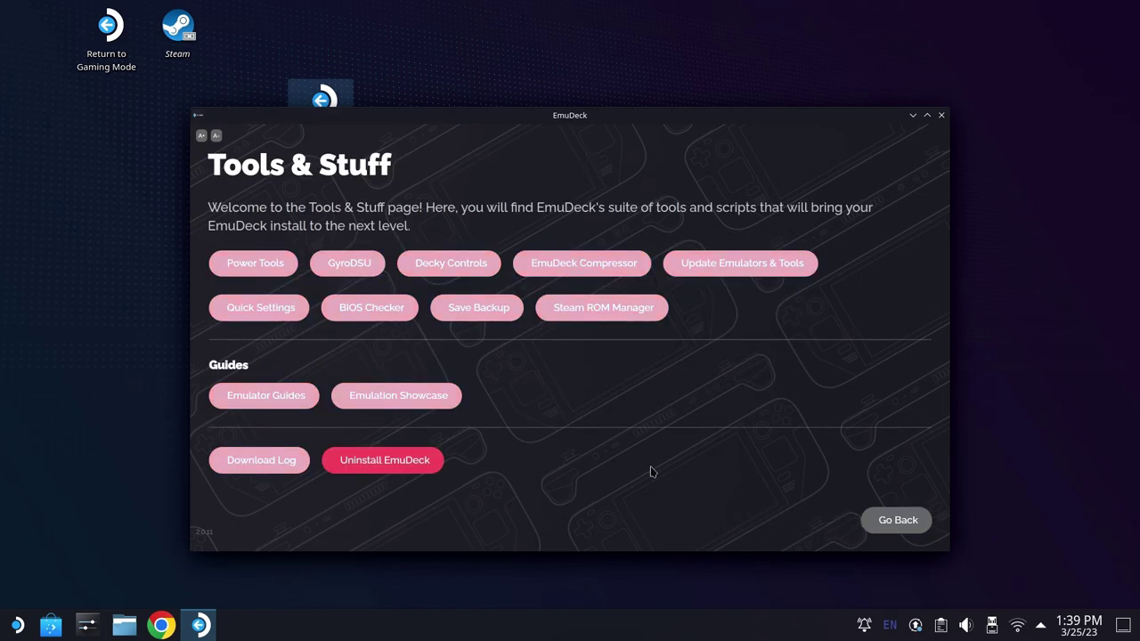
pyautogui.click(388, 323)
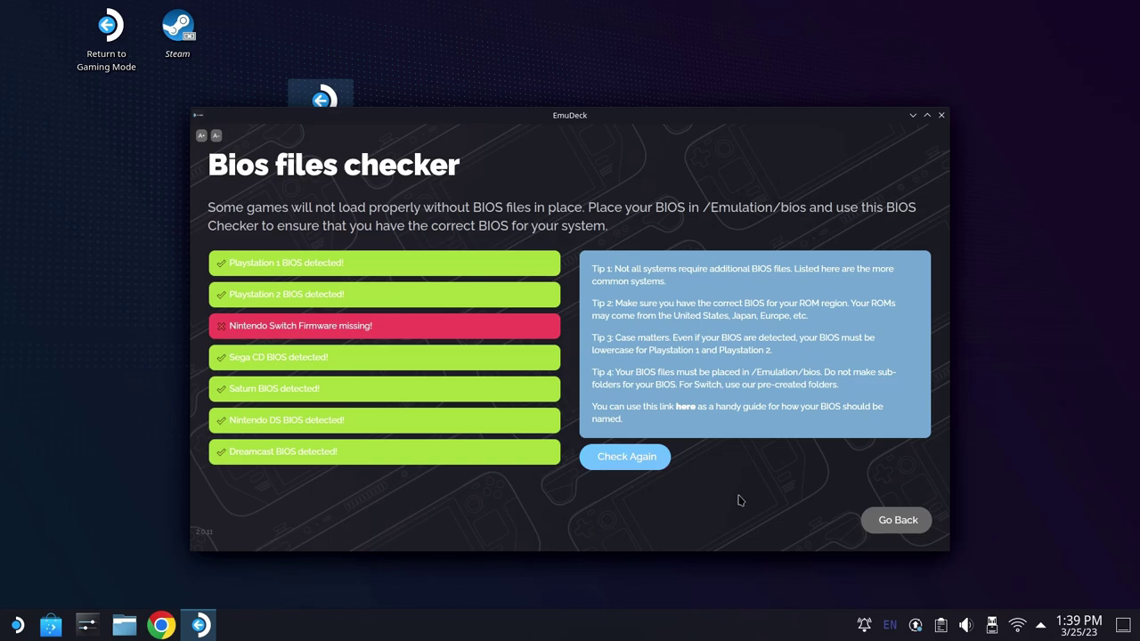
pyautogui.click(881, 519)
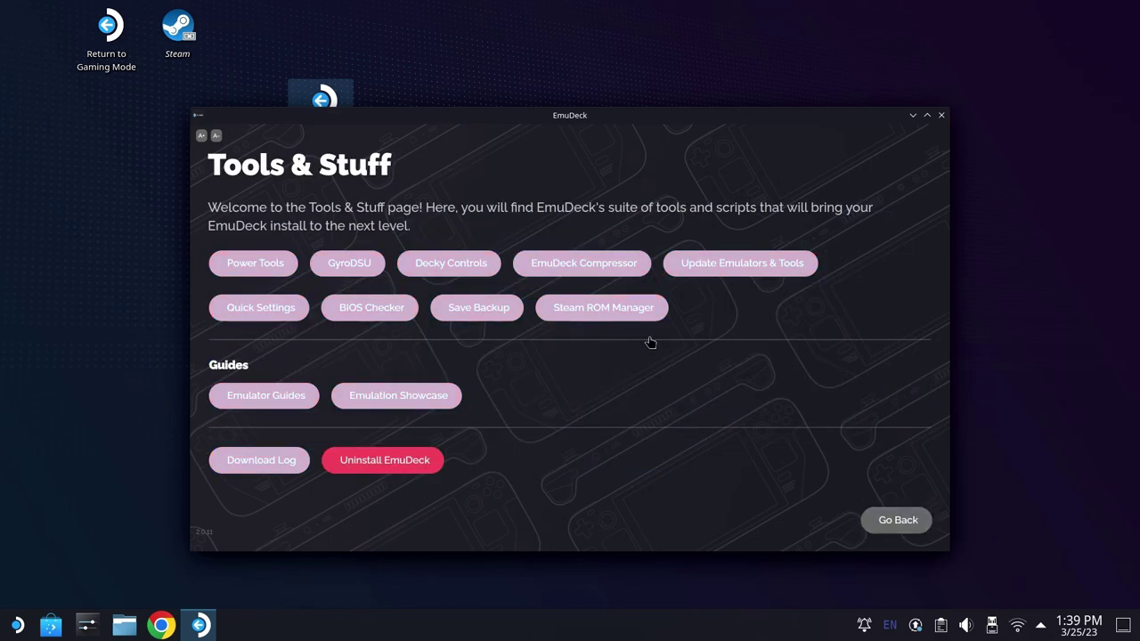
# Launch Steam ROM Manager from EmuDeck, agreeing to exit Steam, and generate the app list in the preview
pyautogui.click(627, 322)
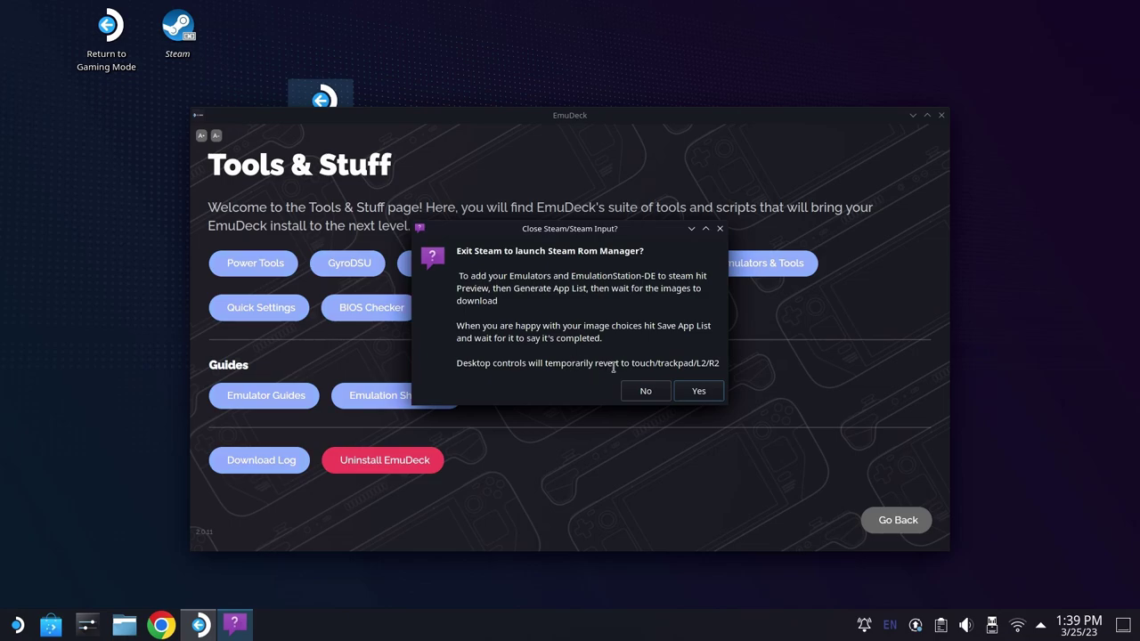
pyautogui.click(696, 391)
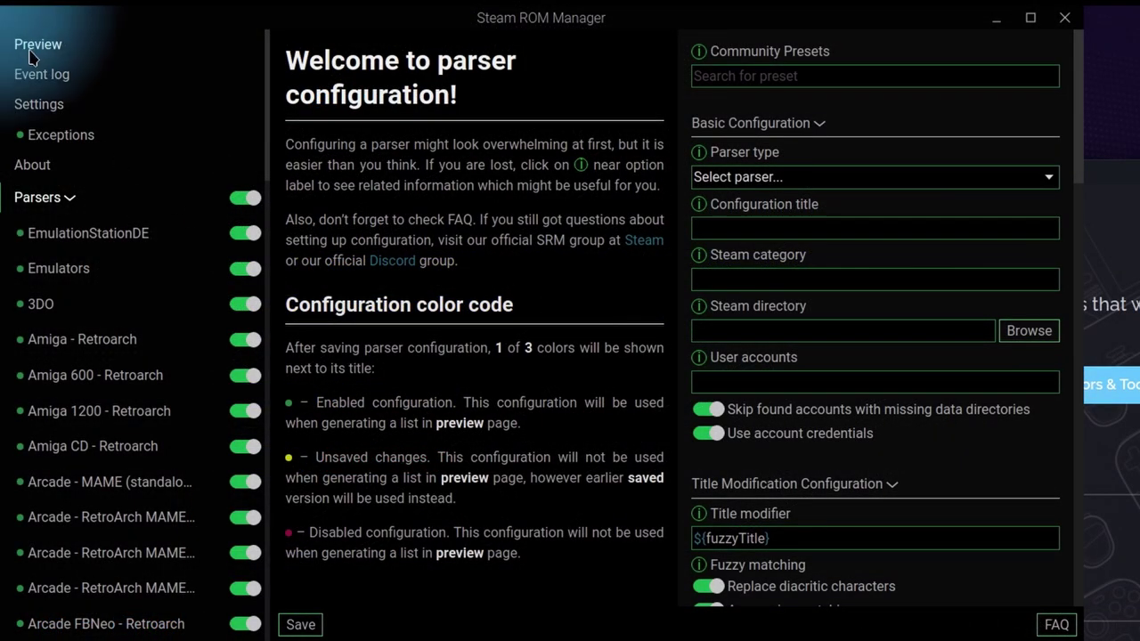
pyautogui.click(32, 49)
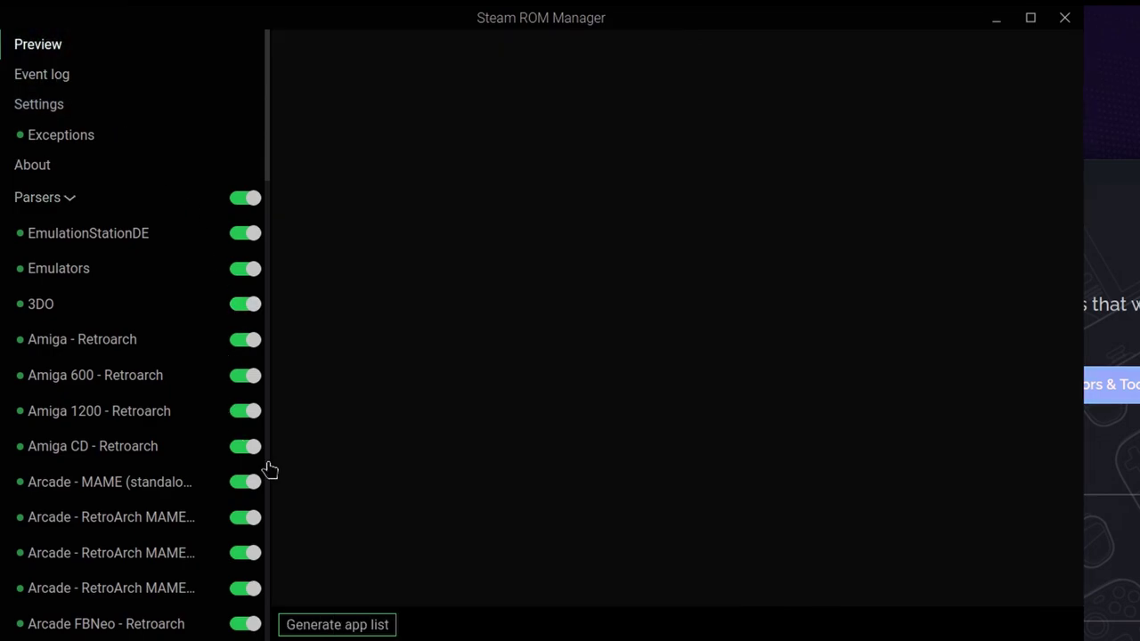
pyautogui.click(381, 629)
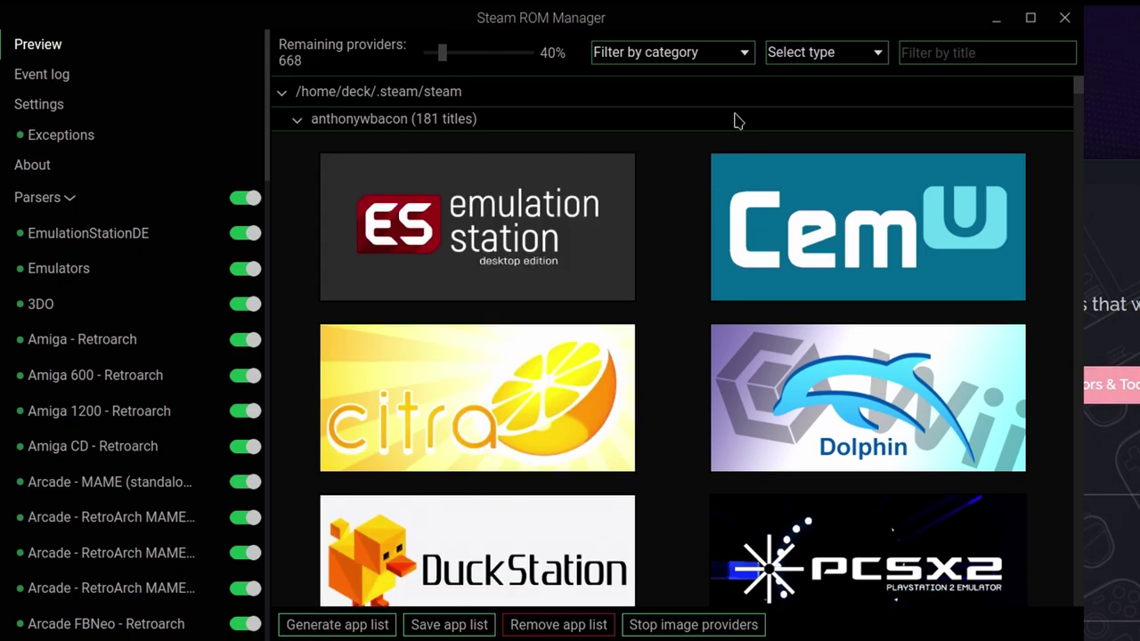
# Filter the generated app list to the XBox category
pyautogui.click(732, 59)
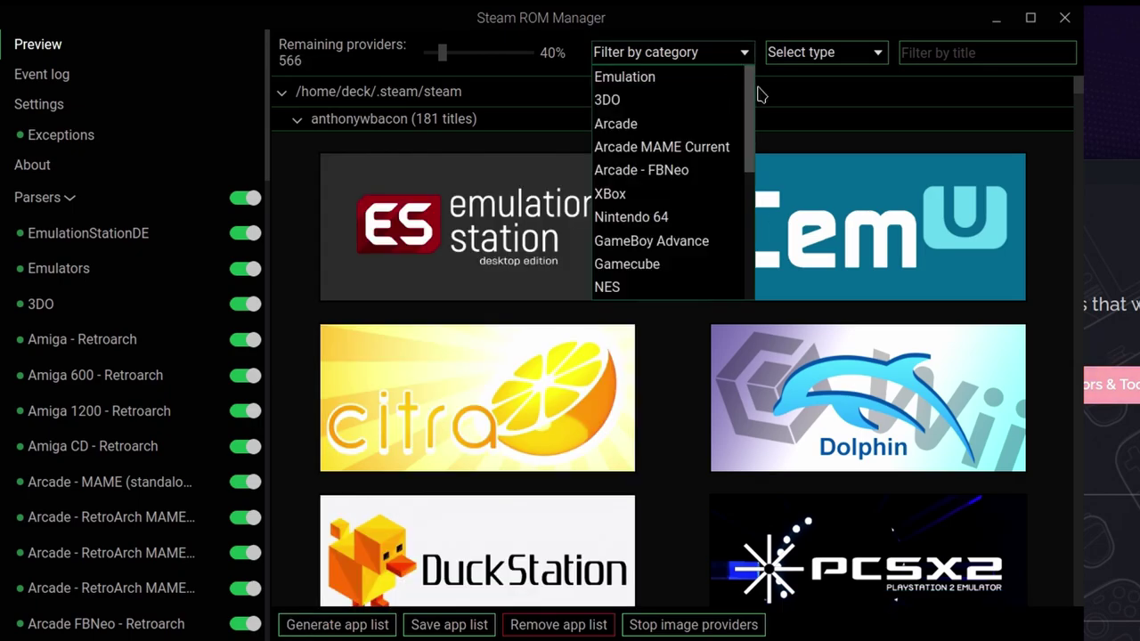
pyautogui.moveTo(748, 104); pyautogui.dragTo(748, 239)
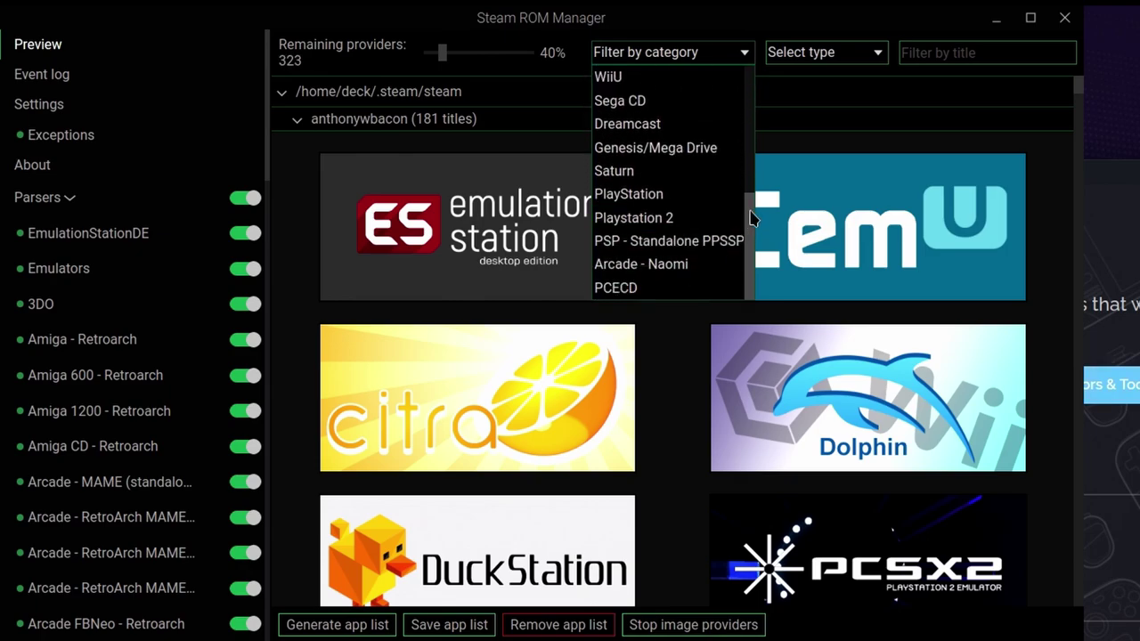
pyautogui.moveTo(750, 217); pyautogui.dragTo(751, 120)
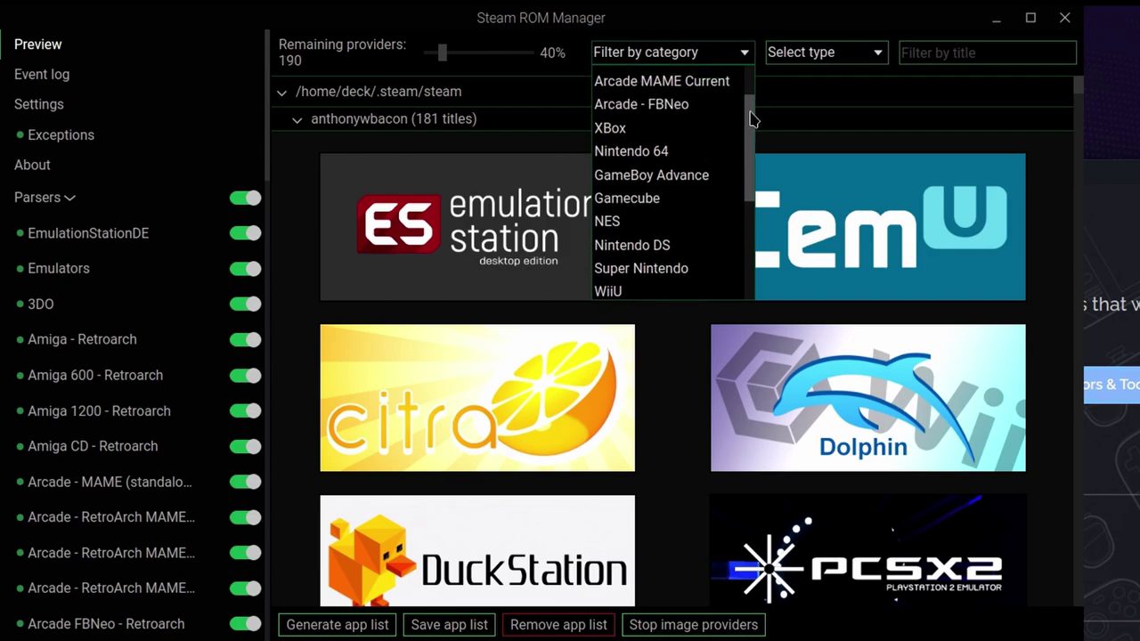
pyautogui.click(704, 130)
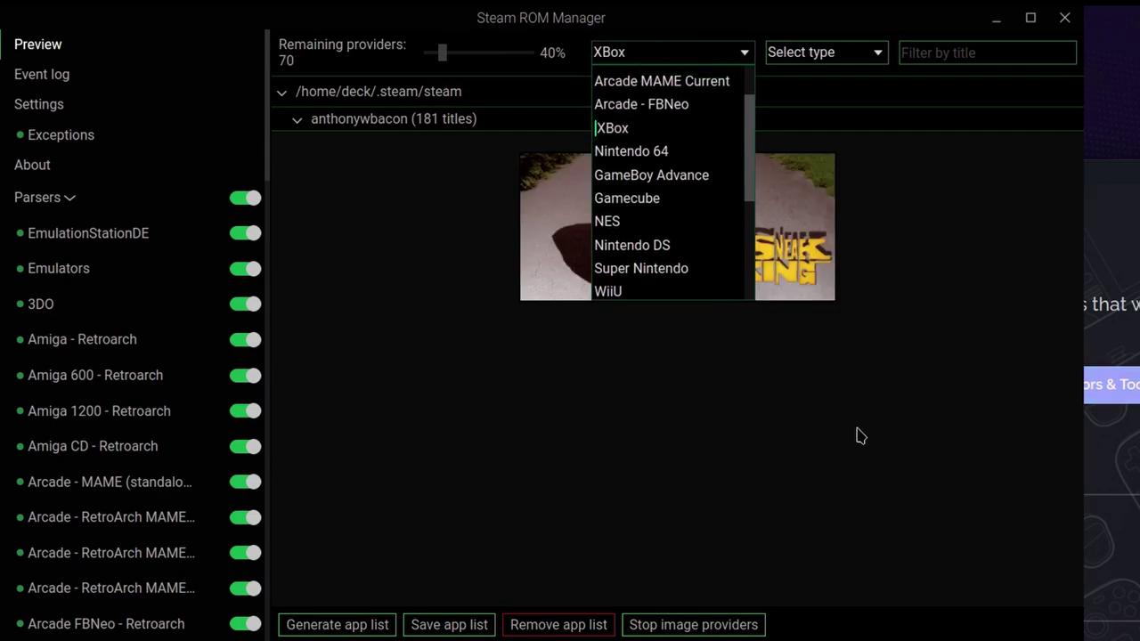
pyautogui.click(631, 450)
# Compare the available banner images for Sneak King (USA) and return to the first one
pyautogui.moveTo(804, 257)
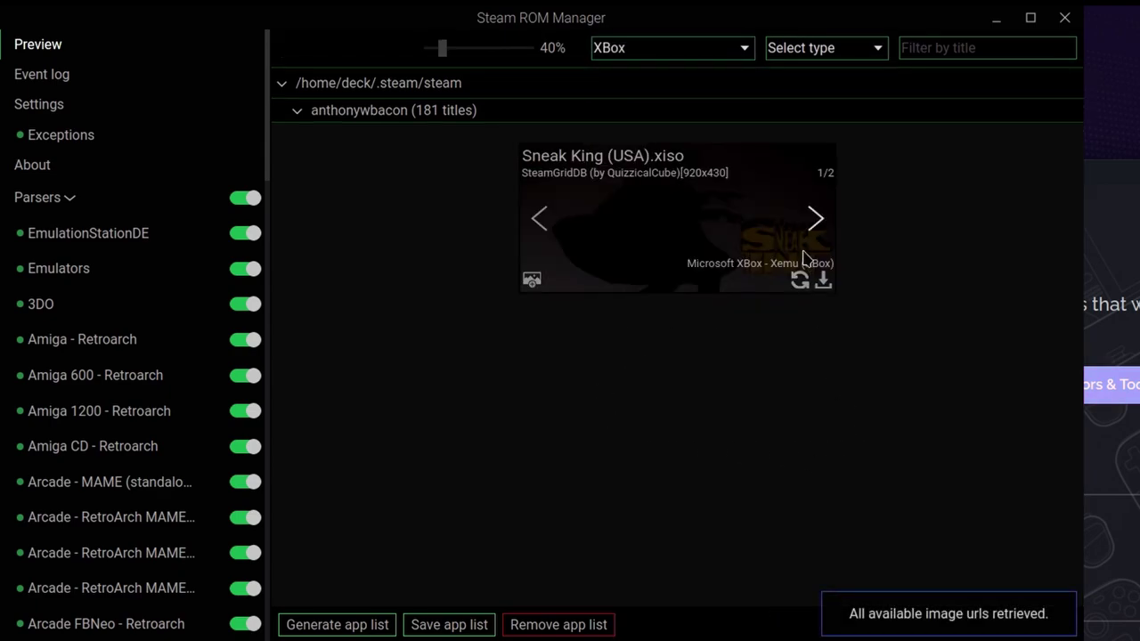
pyautogui.click(810, 226)
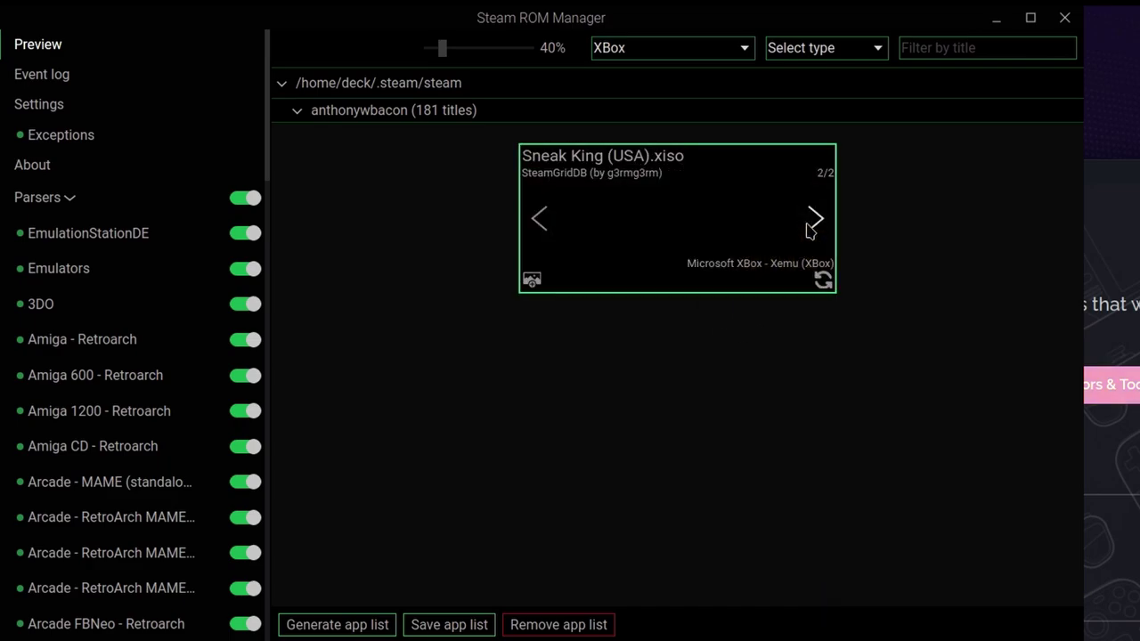
pyautogui.moveTo(640, 263)
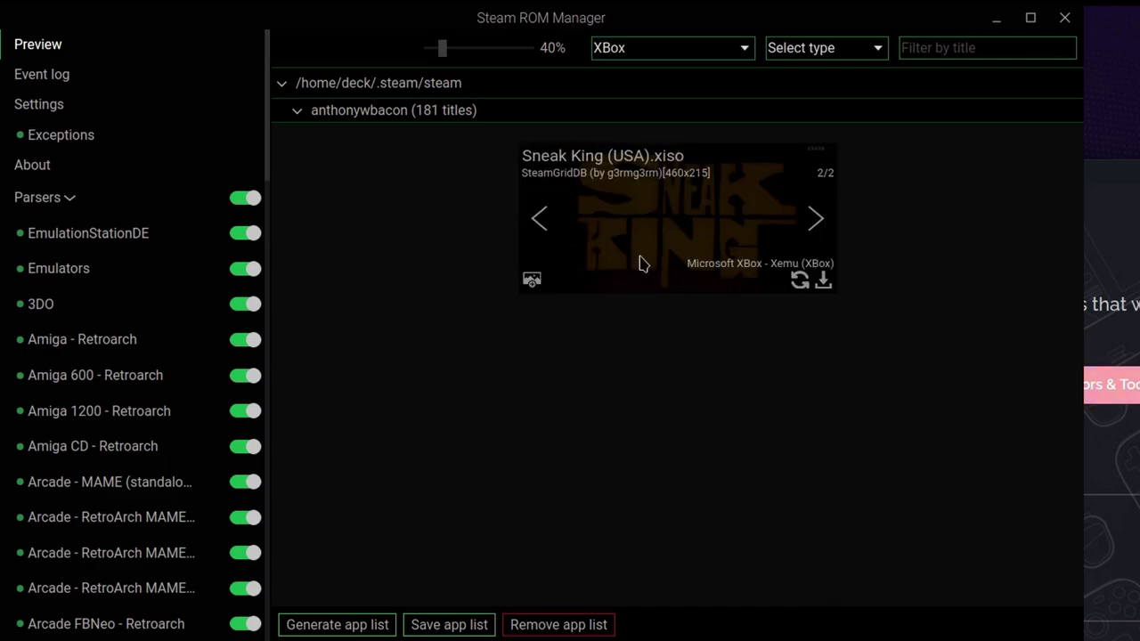
pyautogui.click(538, 218)
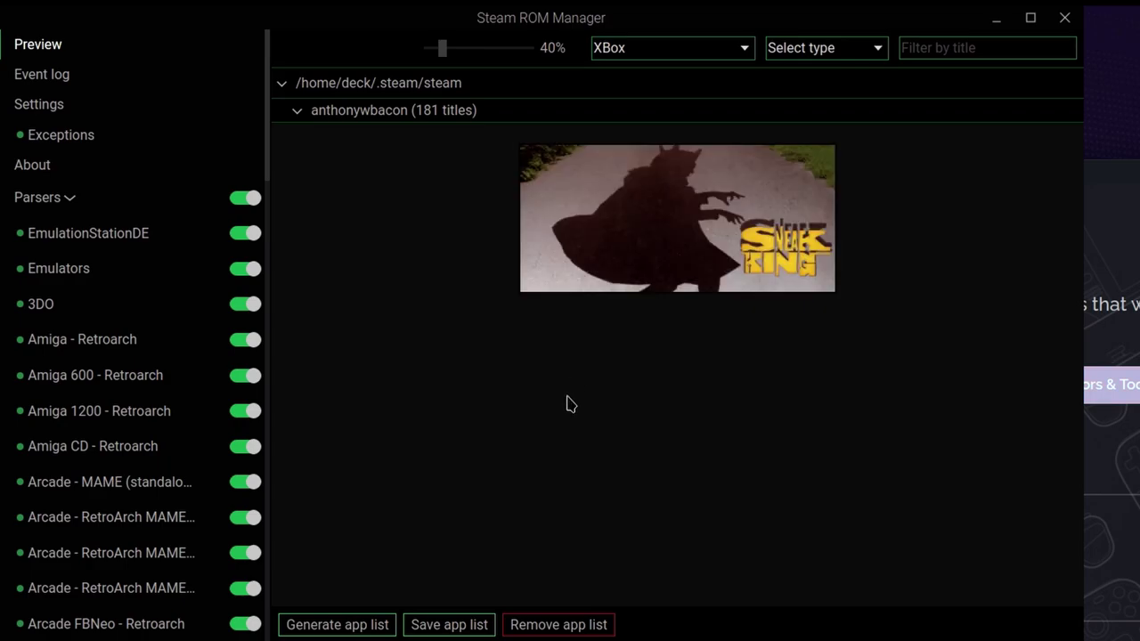
# Save the app list to Steam, then close Steam ROM Manager and EmuDeck
pyautogui.click(475, 627)
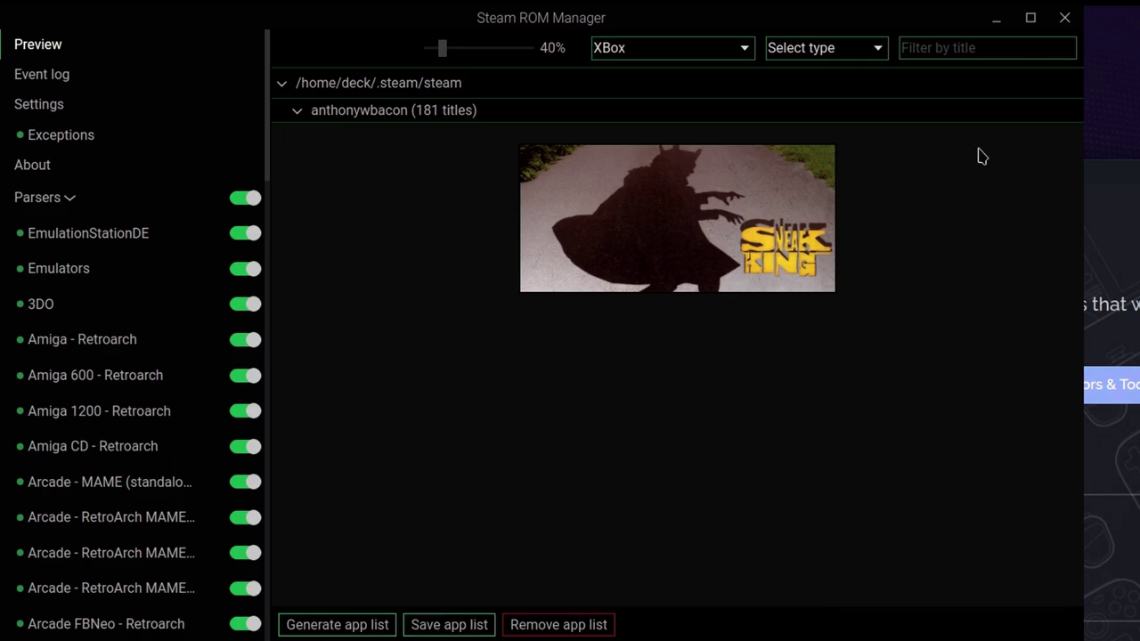
pyautogui.click(1065, 18)
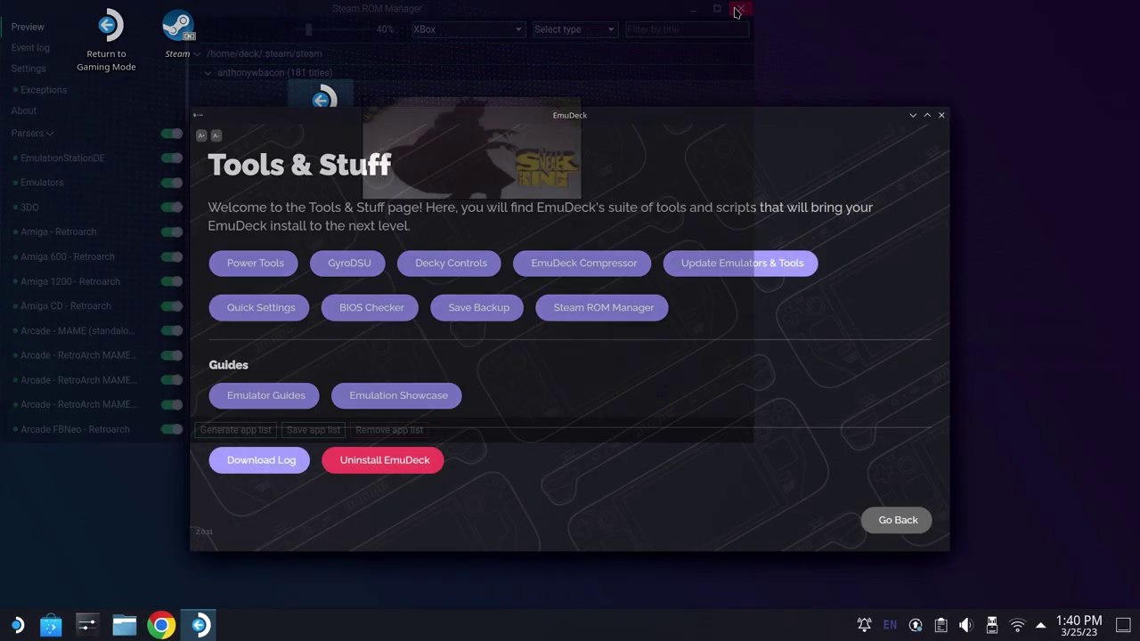
pyautogui.click(941, 116)
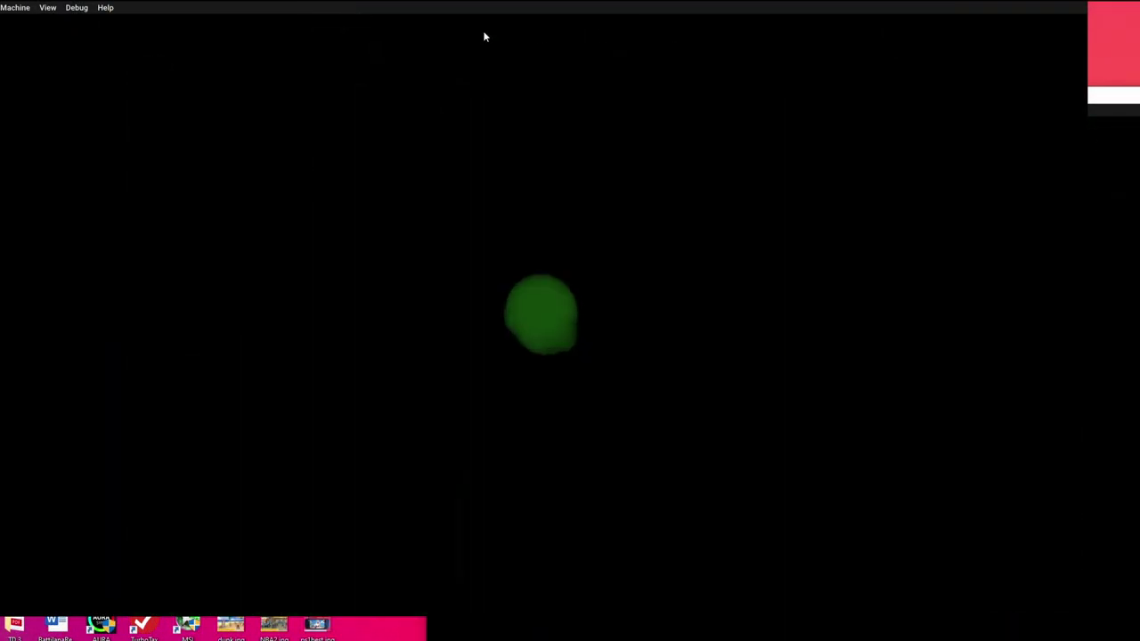
pyautogui.click(16, 7)
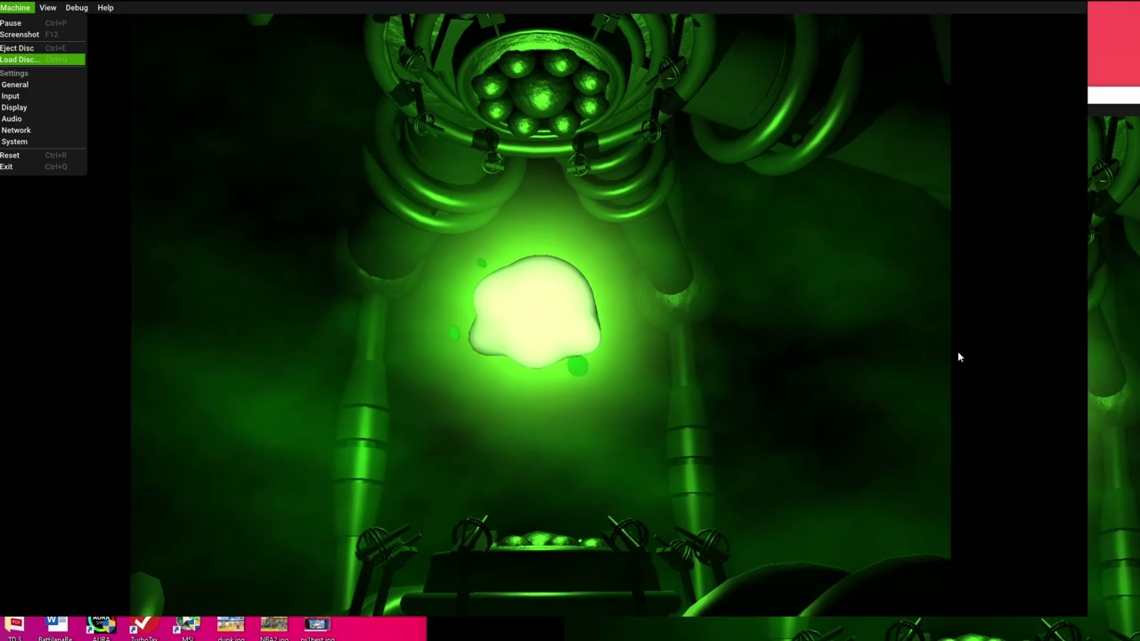
pyautogui.click(955, 326)
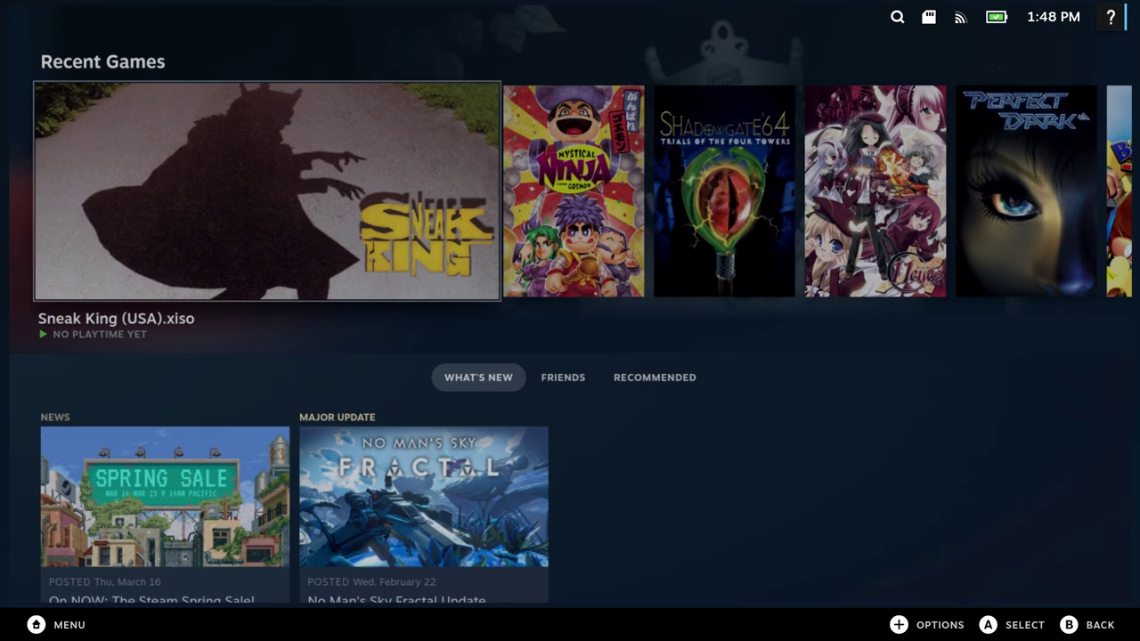
# Open Sneak King (USA) from the recent games in Steam's Gaming Mode and launch it
pyautogui.press('Return')
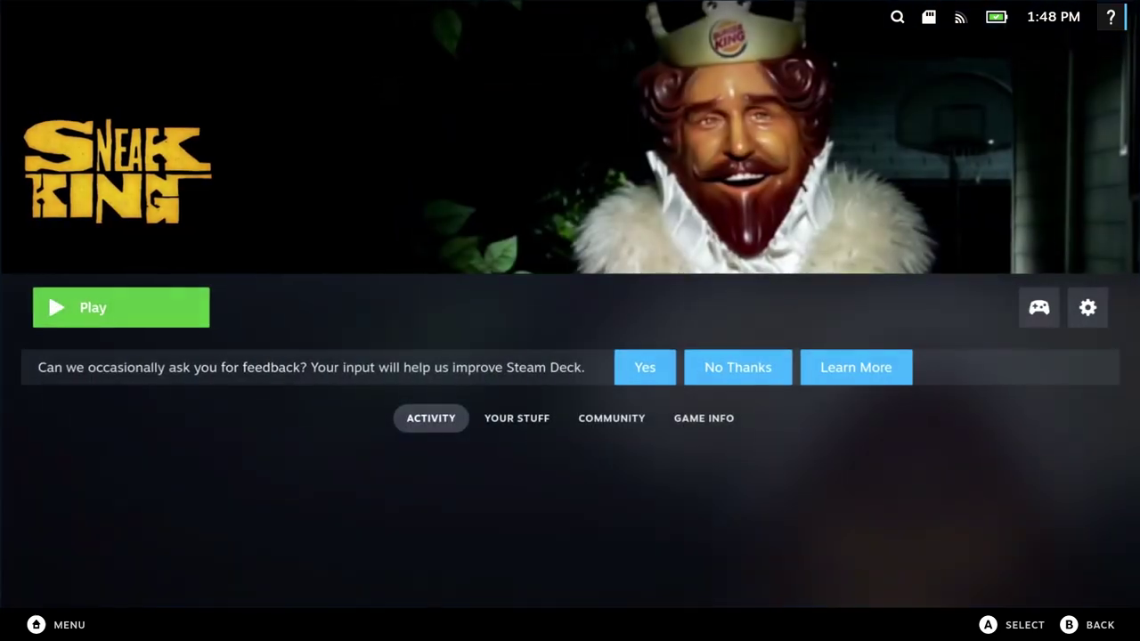
pyautogui.press('Return')
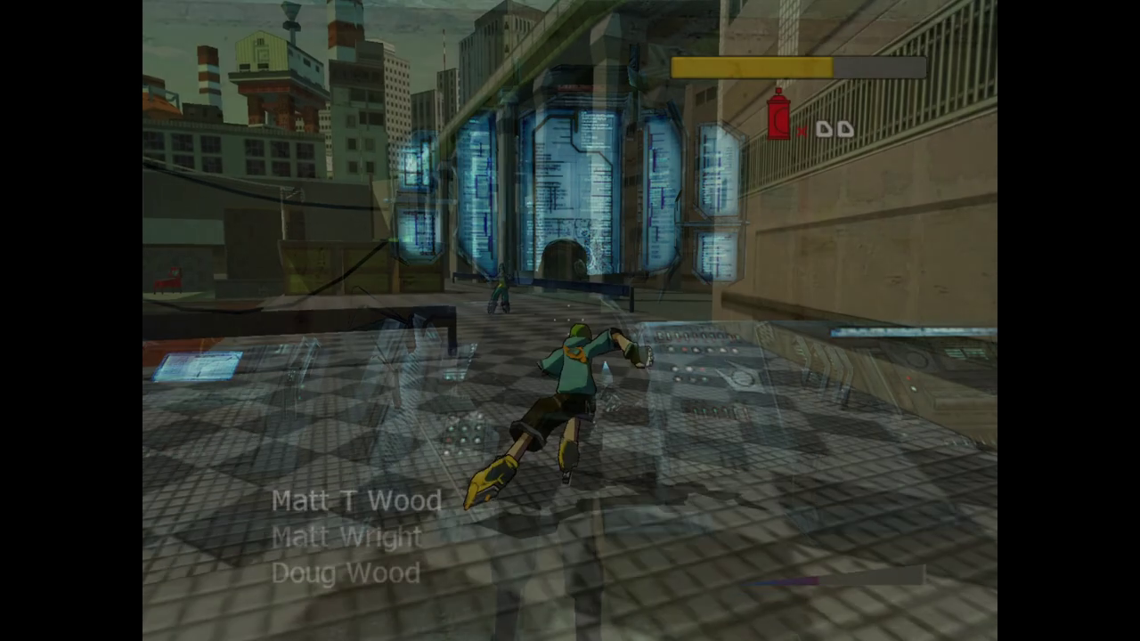
pyautogui.press('Left')
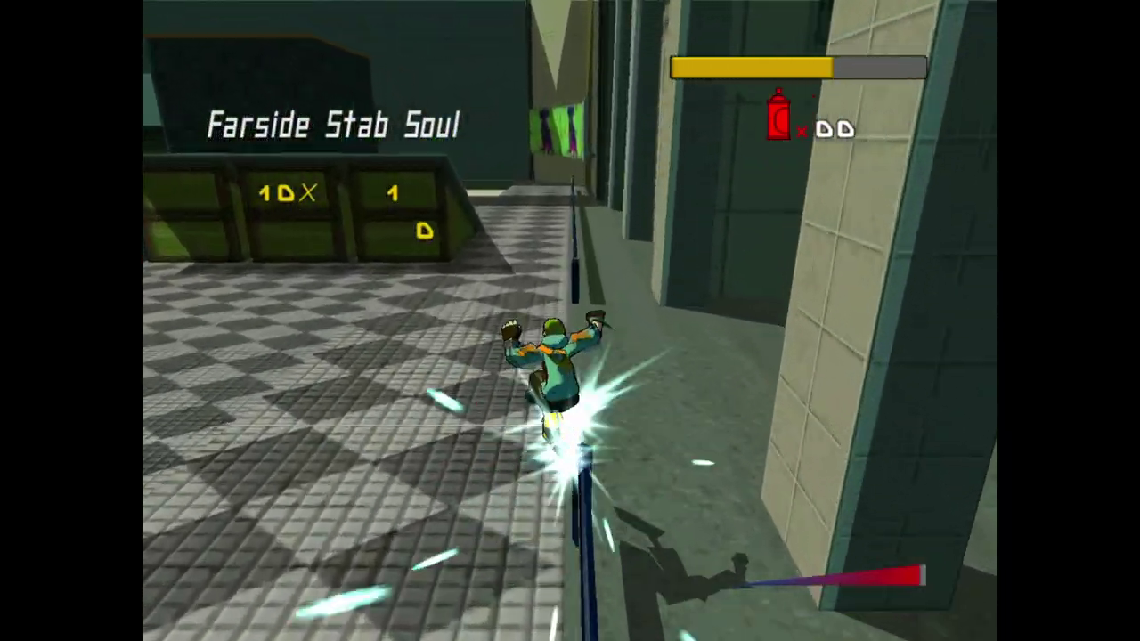
pyautogui.press('space')
pyautogui.press('Left')
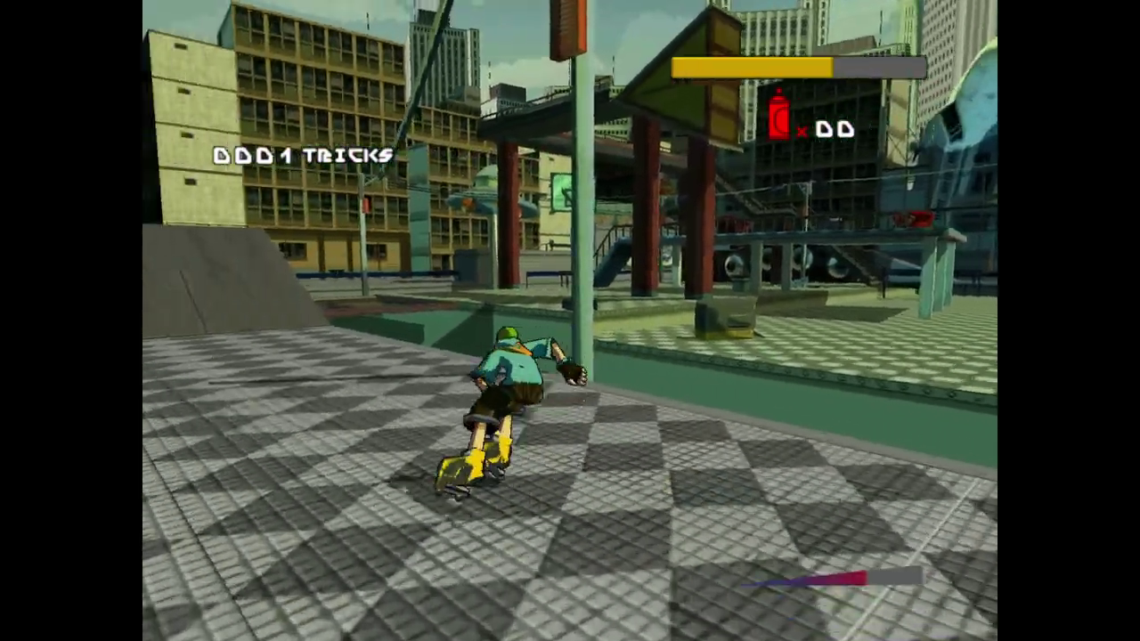
pyautogui.press('space')
pyautogui.press('space')
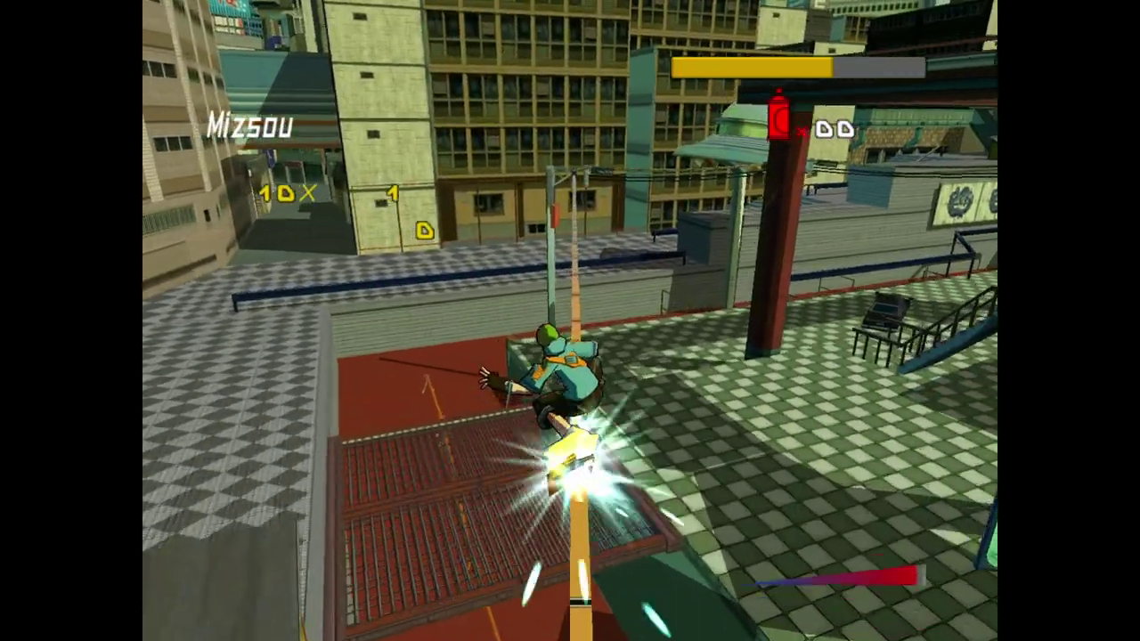